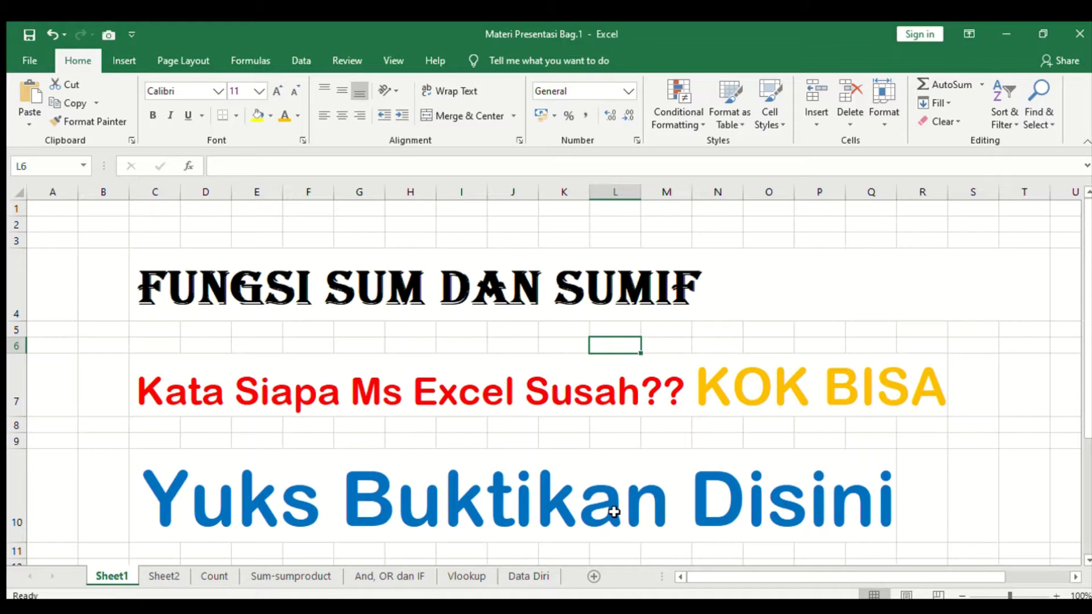
scroll(614, 512, down, 1)
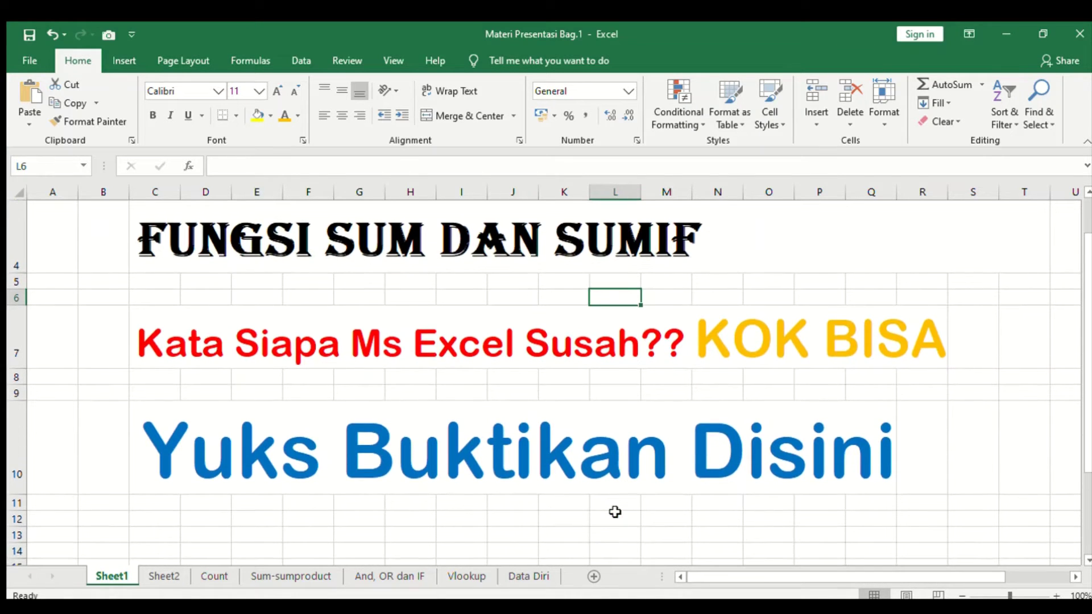
scroll(615, 512, up, 1)
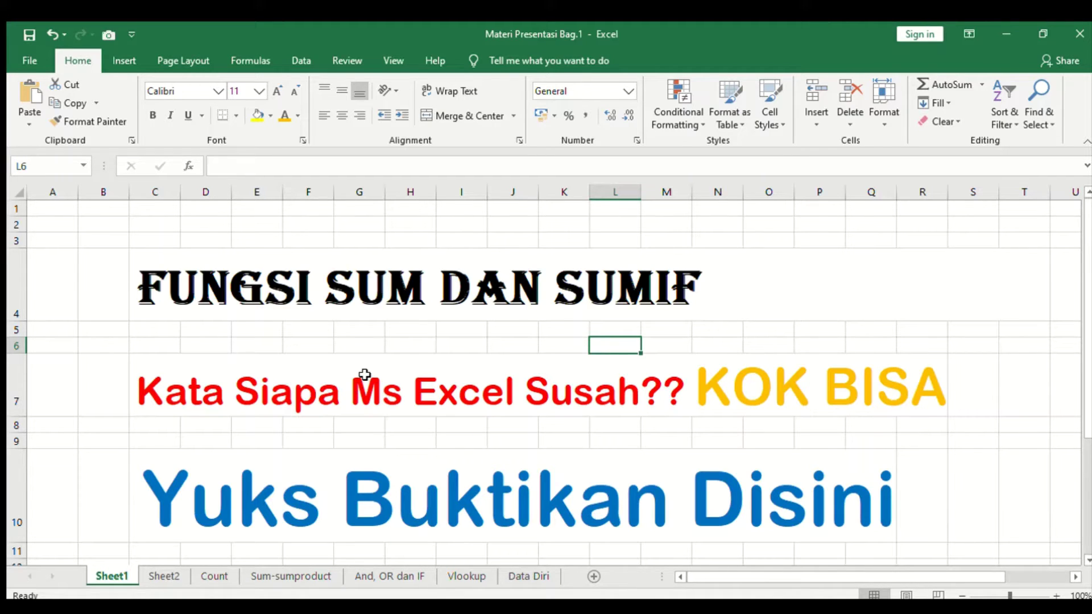
Open the Sum-sumproduct sheet and review the SUM function's syntax, stock table and example question
click(296, 576)
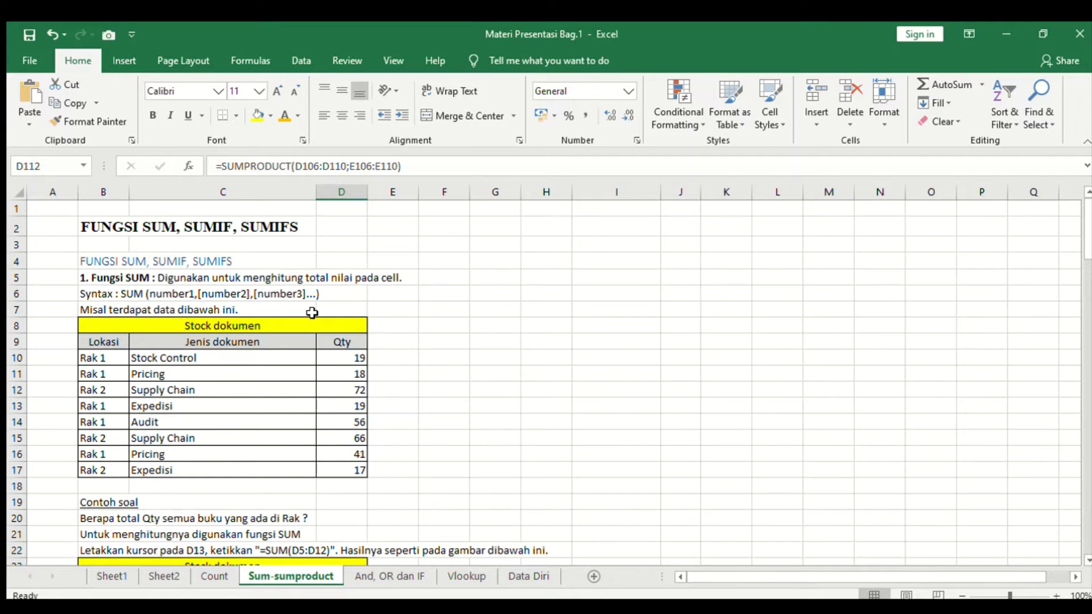
click(101, 294)
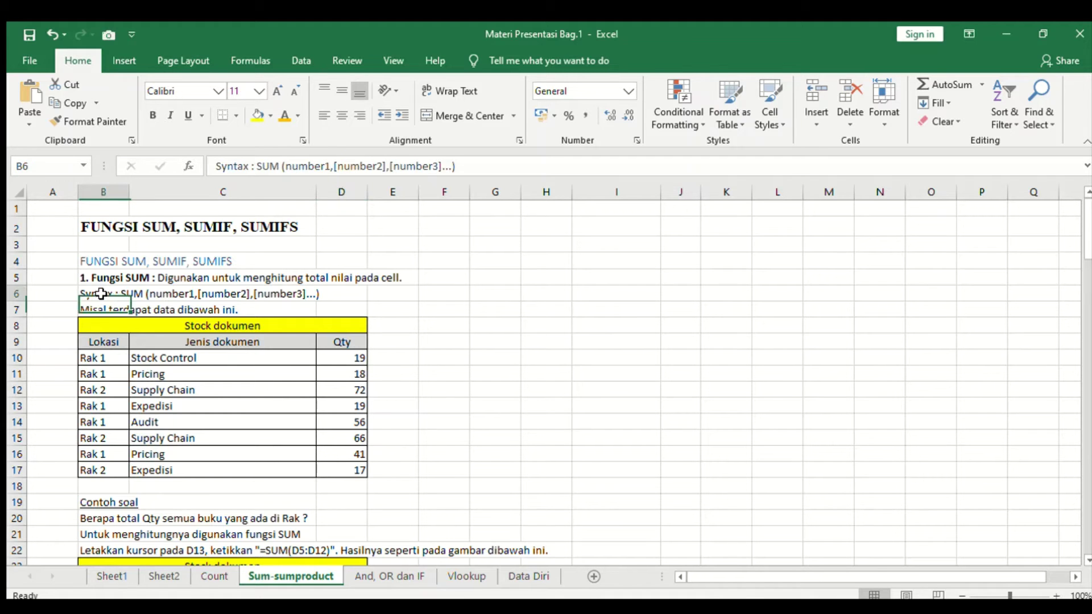
click(131, 293)
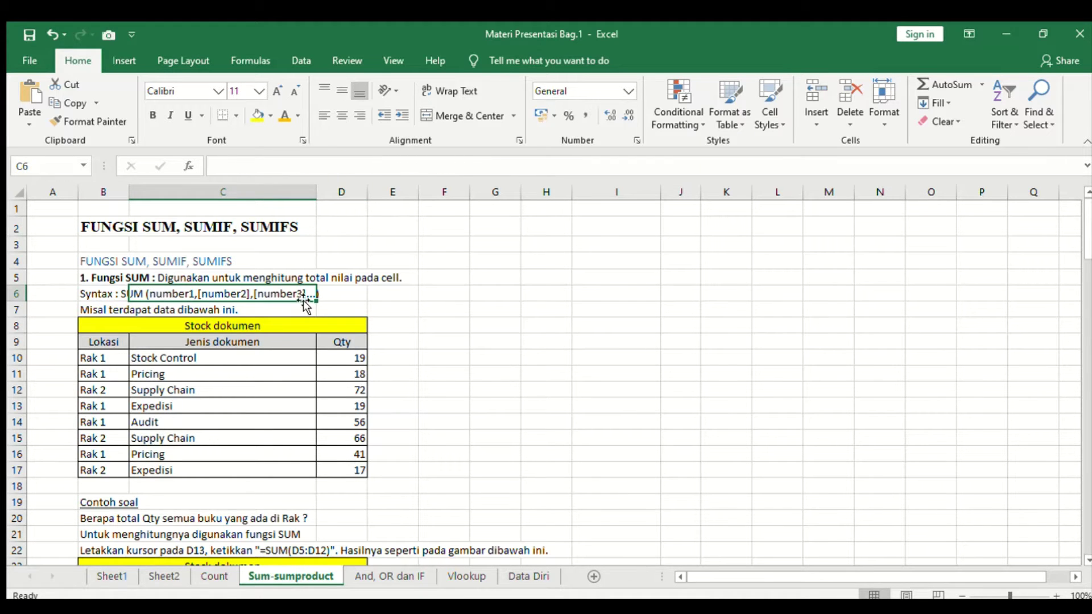
scroll(338, 419, down, 1)
click(170, 305)
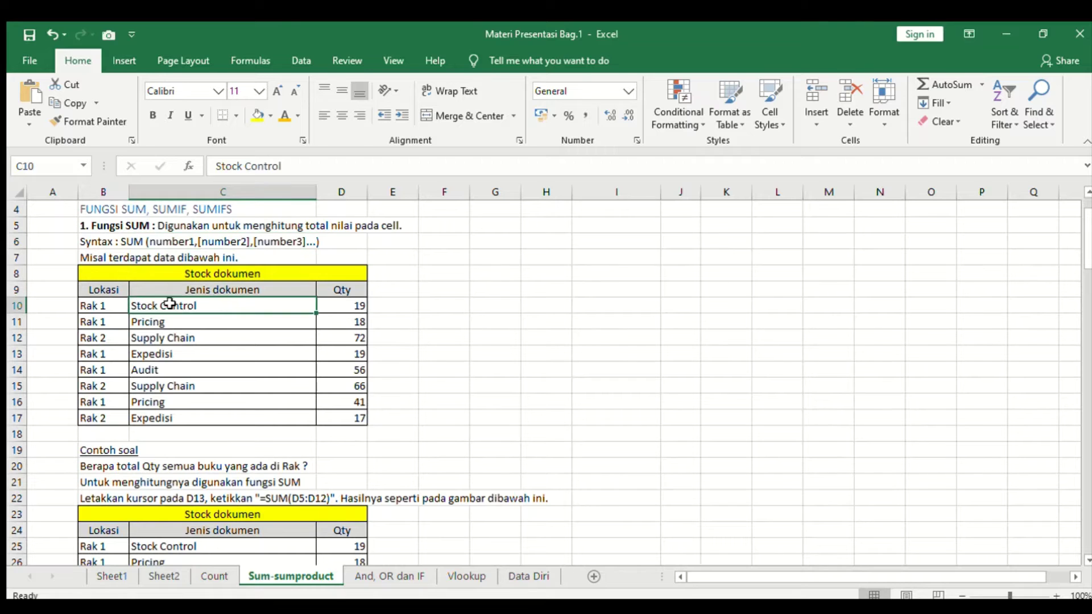
drag(117, 274, 267, 416)
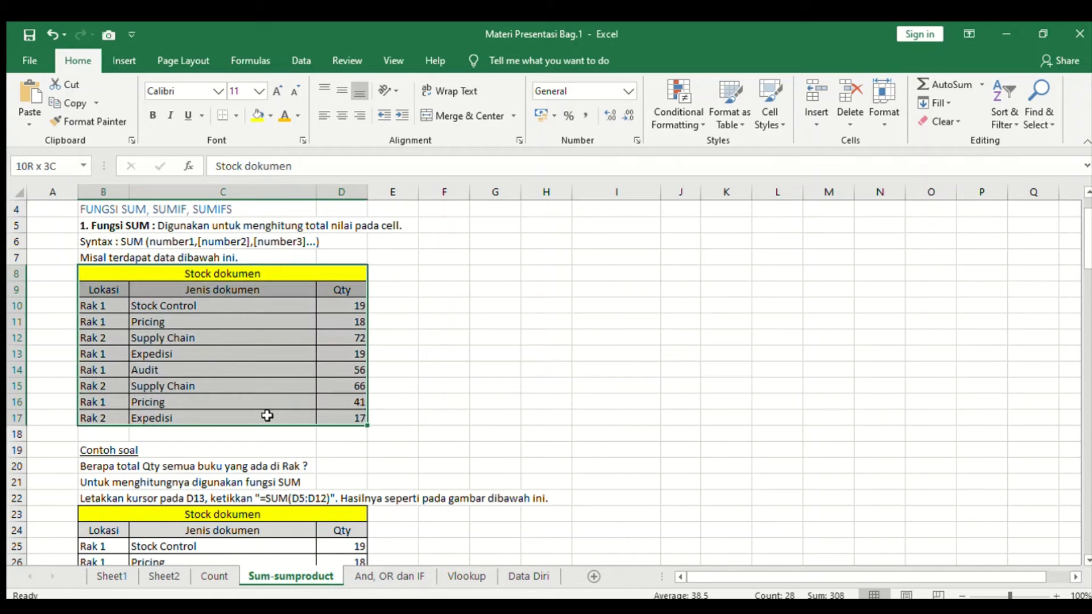
scroll(267, 417, down, 1)
click(137, 401)
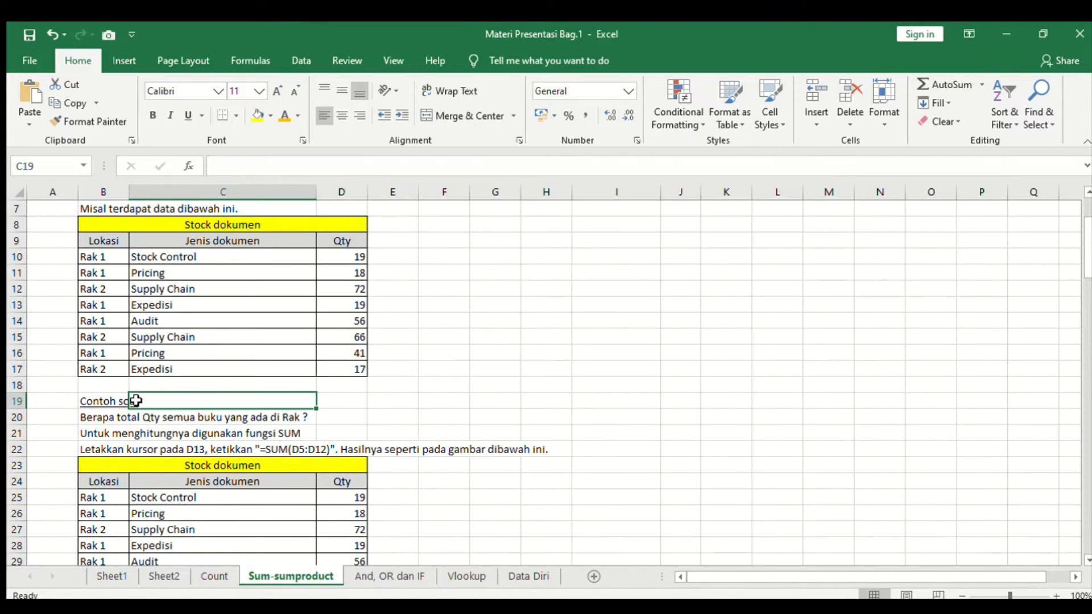
scroll(238, 323, down, 2)
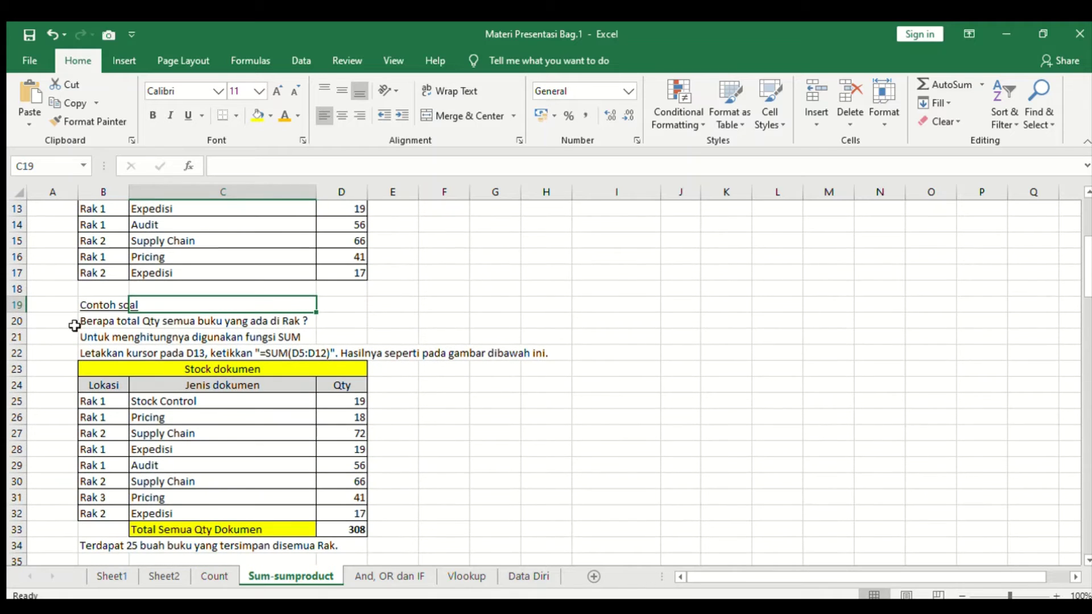
click(101, 319)
scroll(130, 353, down, 1)
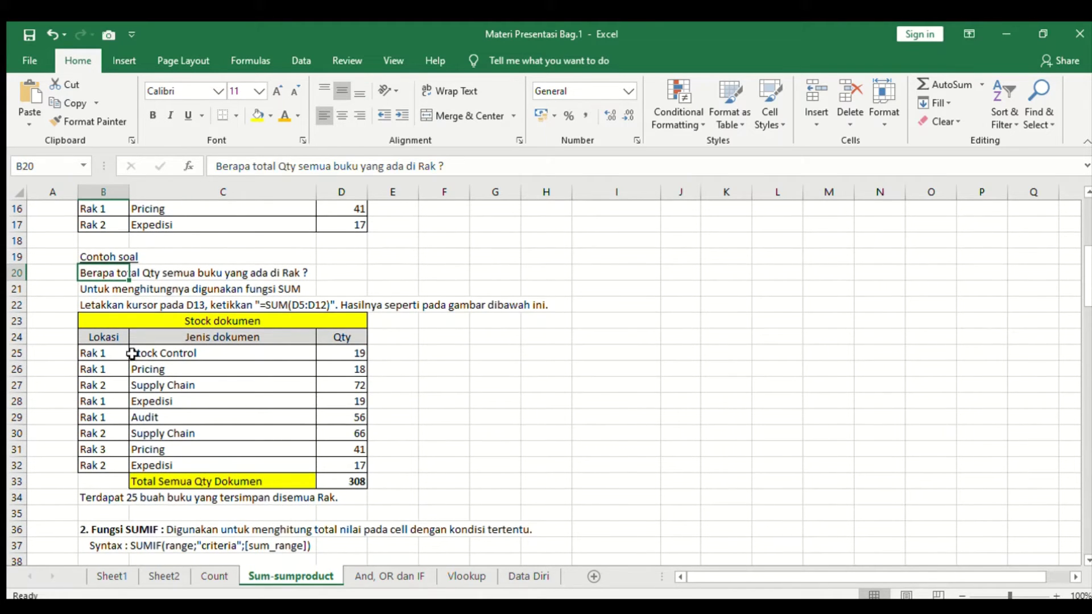
click(127, 290)
Enter a SUM formula in E33 that totals the Qty values in D25:D32
click(399, 482)
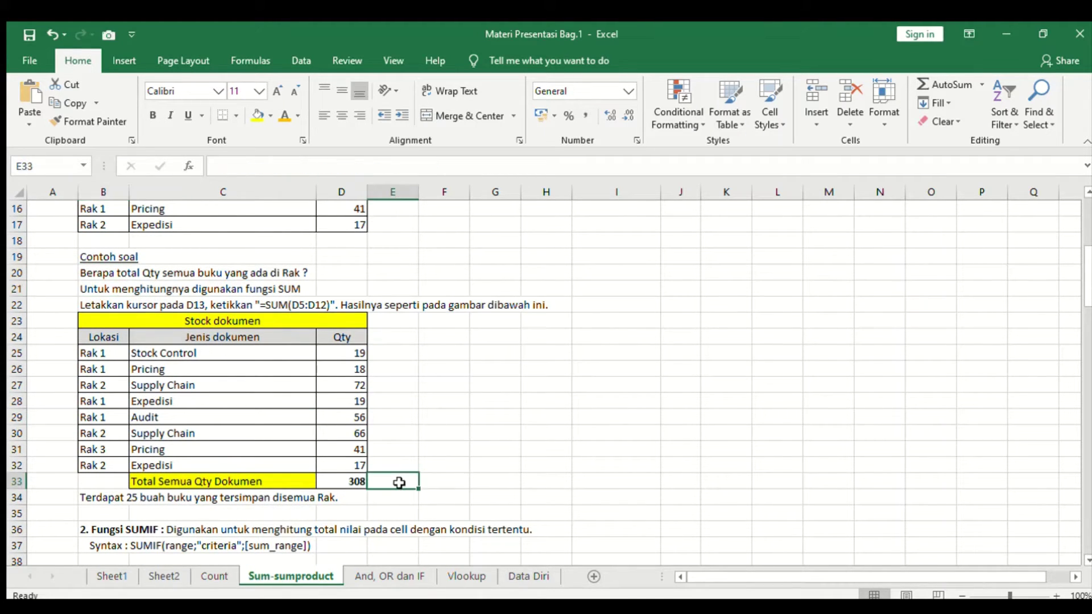
text(=sum)
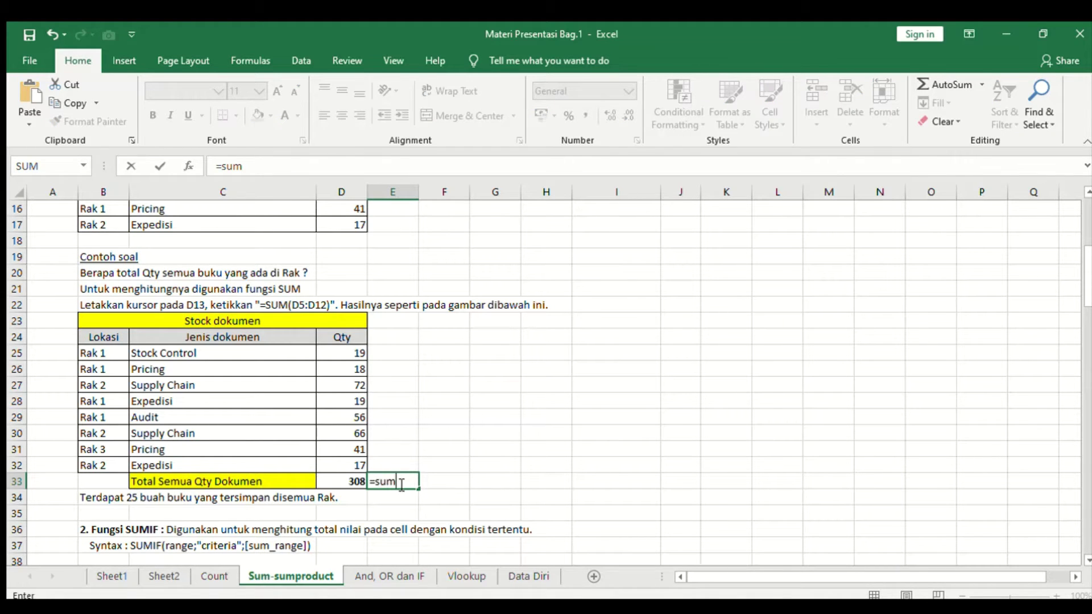
text(()
drag(354, 353, 347, 459)
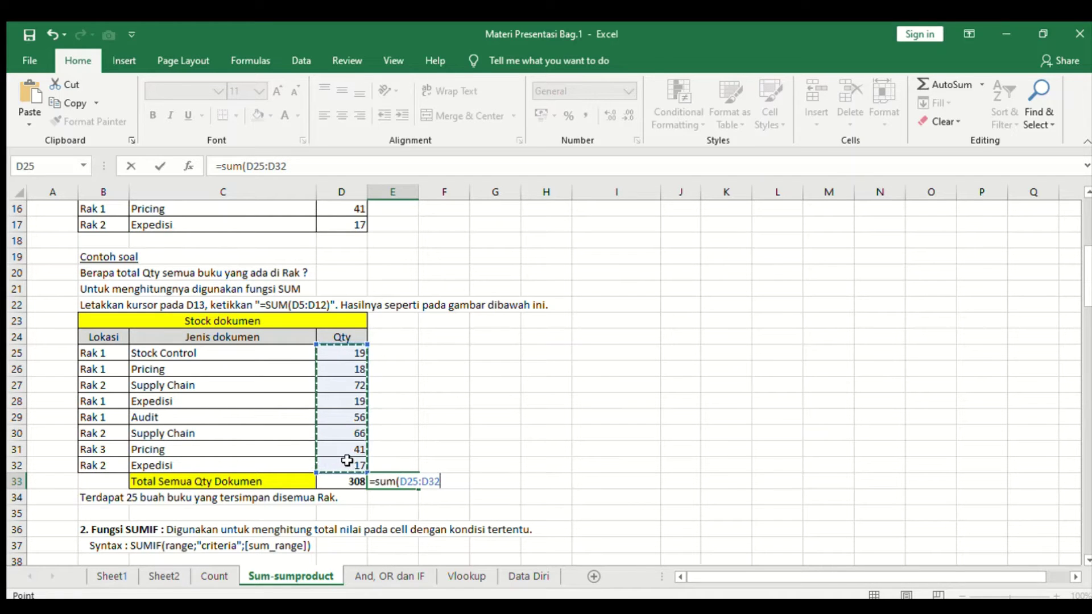
key(Return)
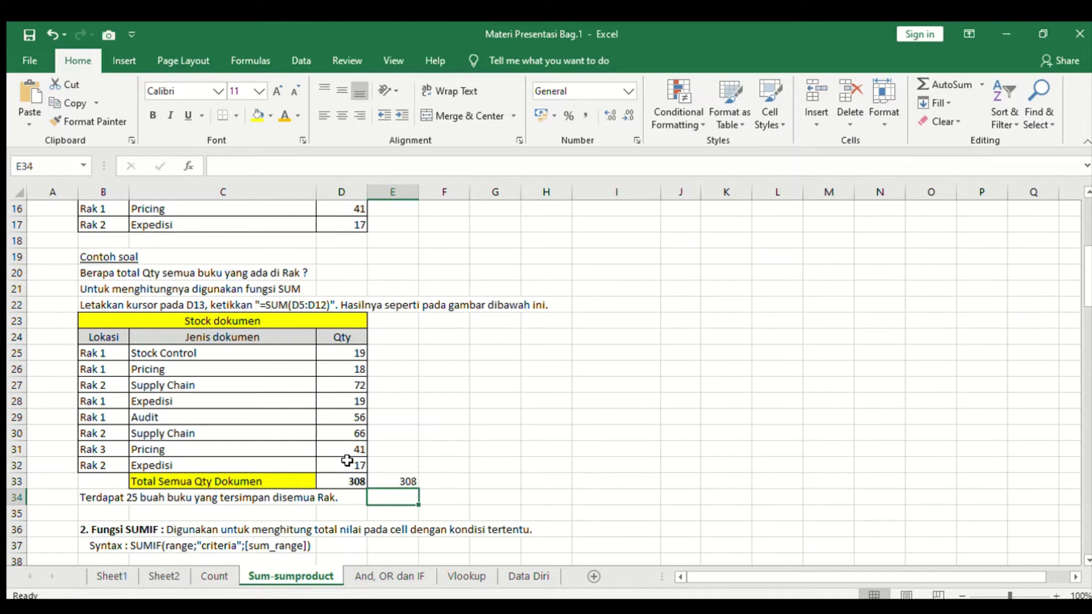
Examine the SUM formula in E33 alongside the individual Qty values it adds up
click(380, 481)
click(421, 484)
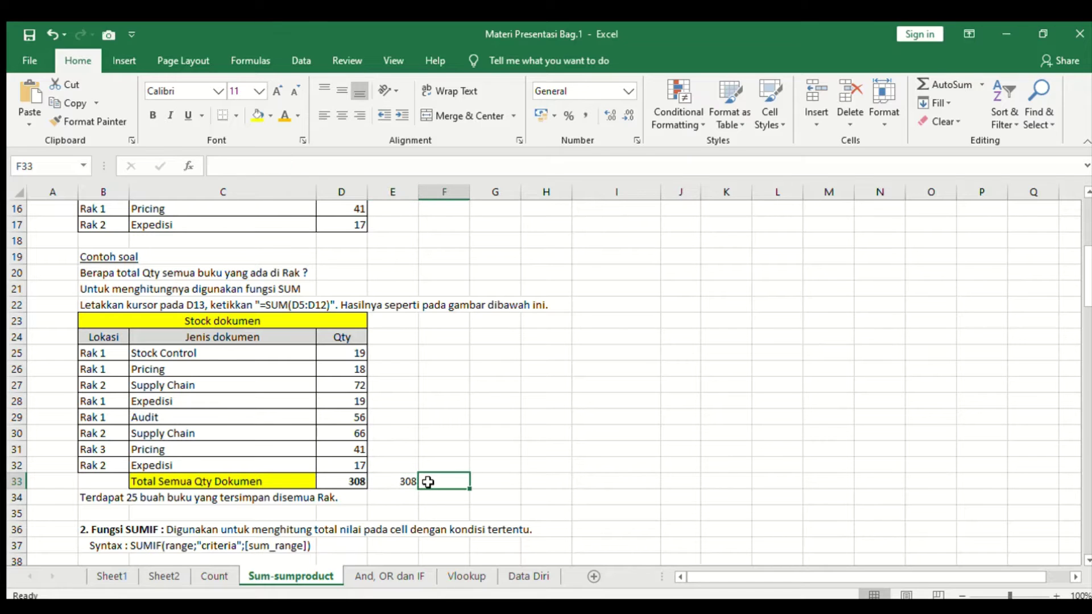
click(408, 483)
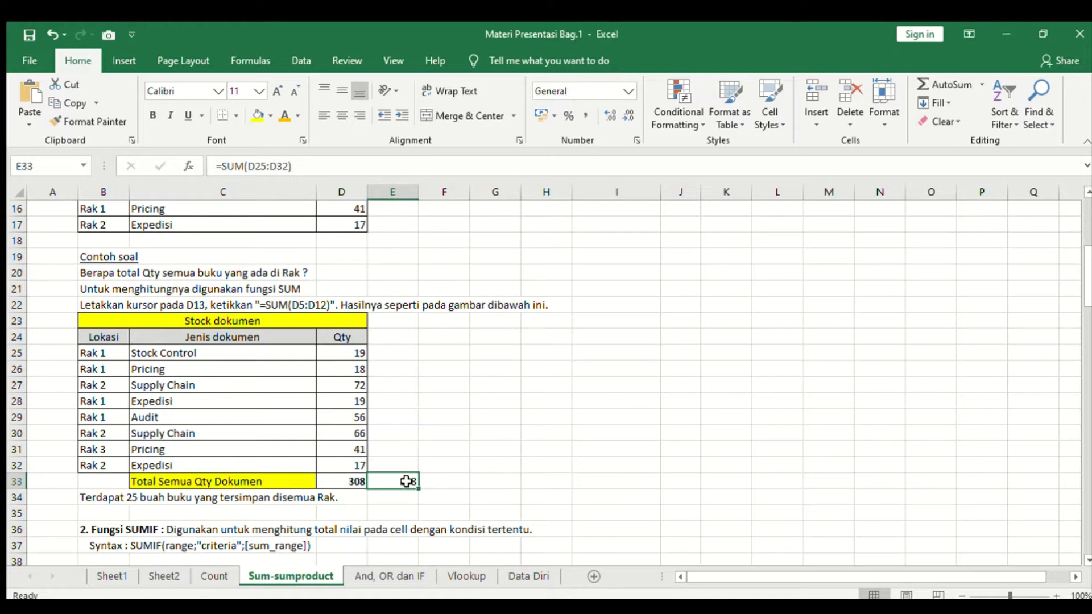
click(363, 356)
click(354, 367)
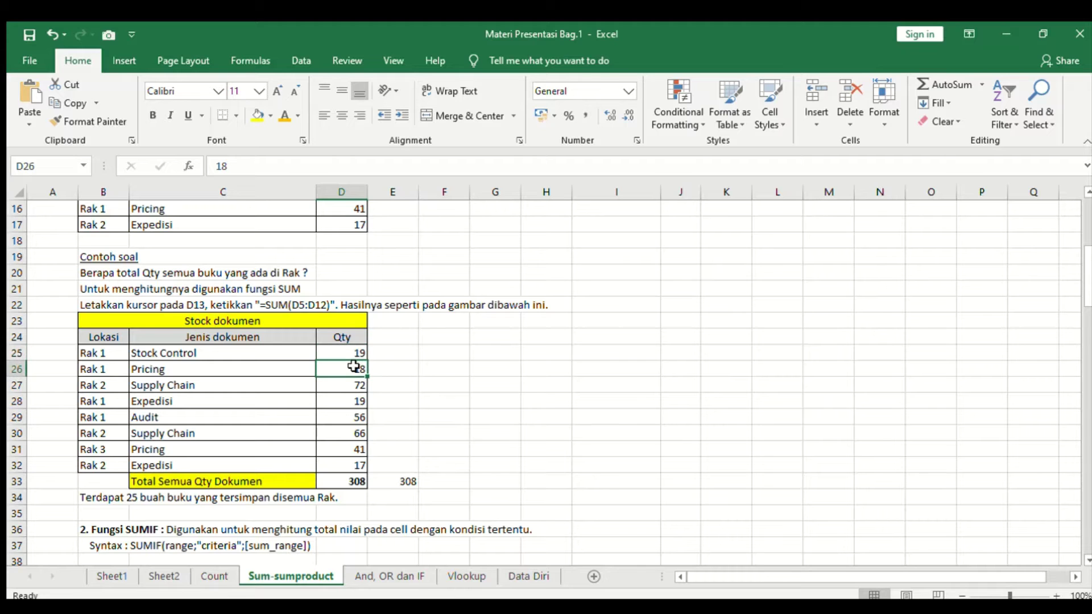
click(356, 382)
click(357, 402)
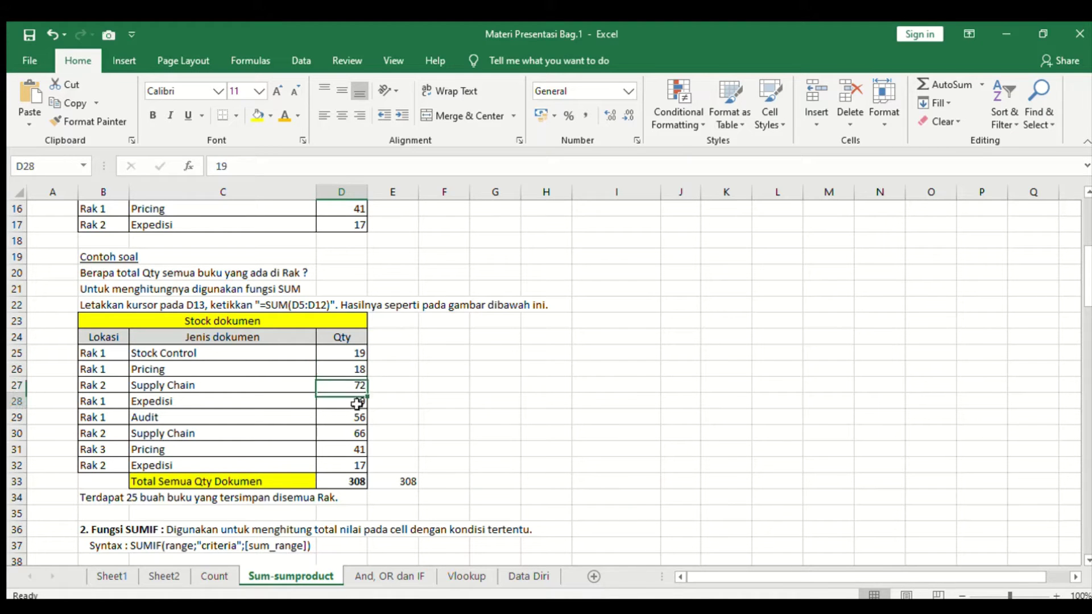
click(360, 417)
scroll(361, 419, down, 1)
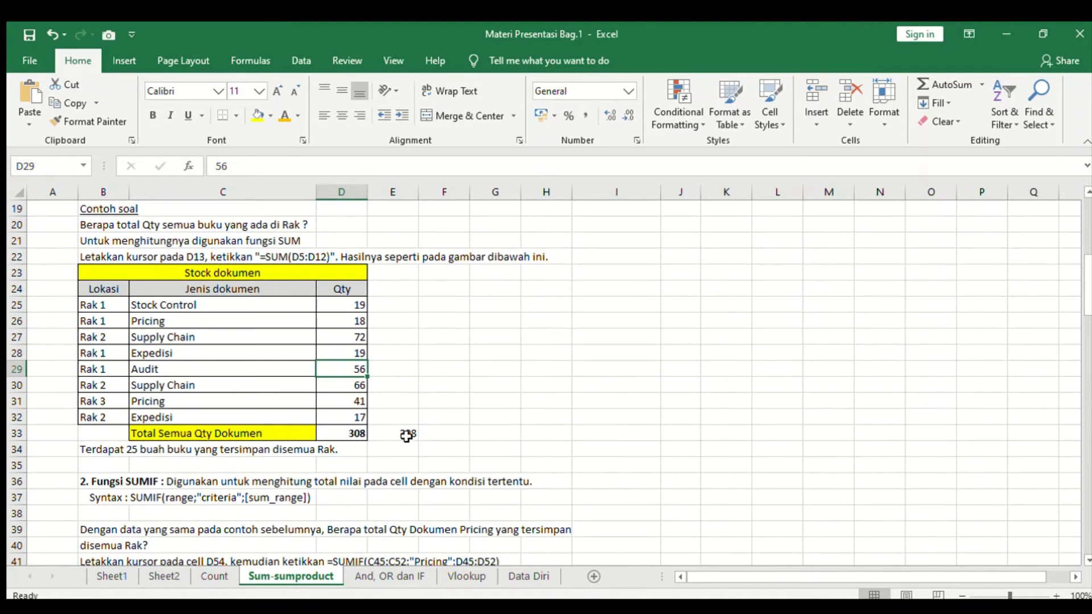
click(406, 436)
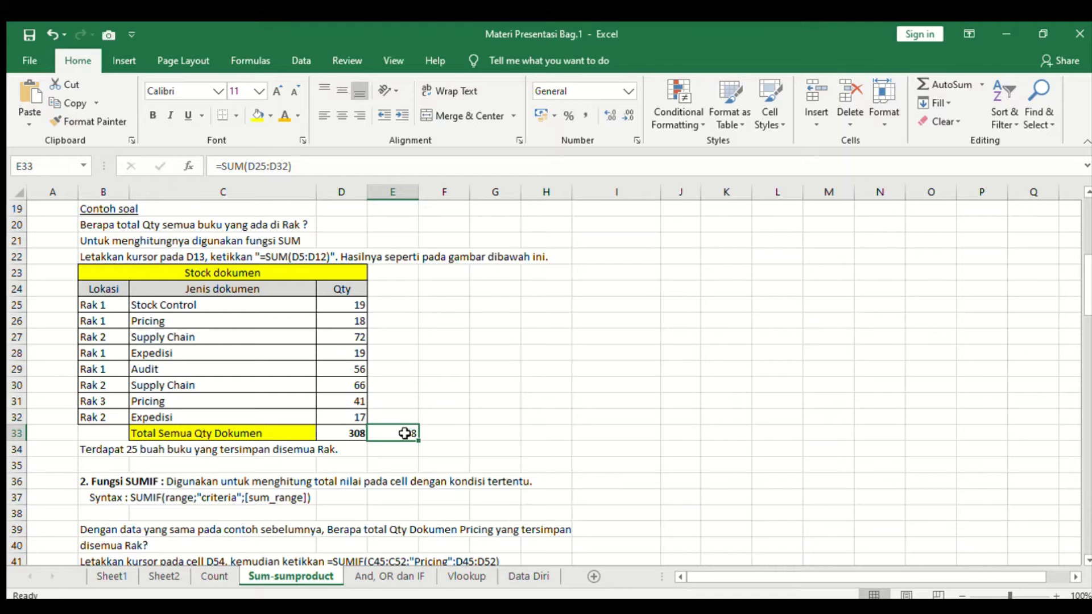
Read the SUMIF section's description, syntax and example question about the total Qty of Pricing documents
scroll(404, 434, down, 1)
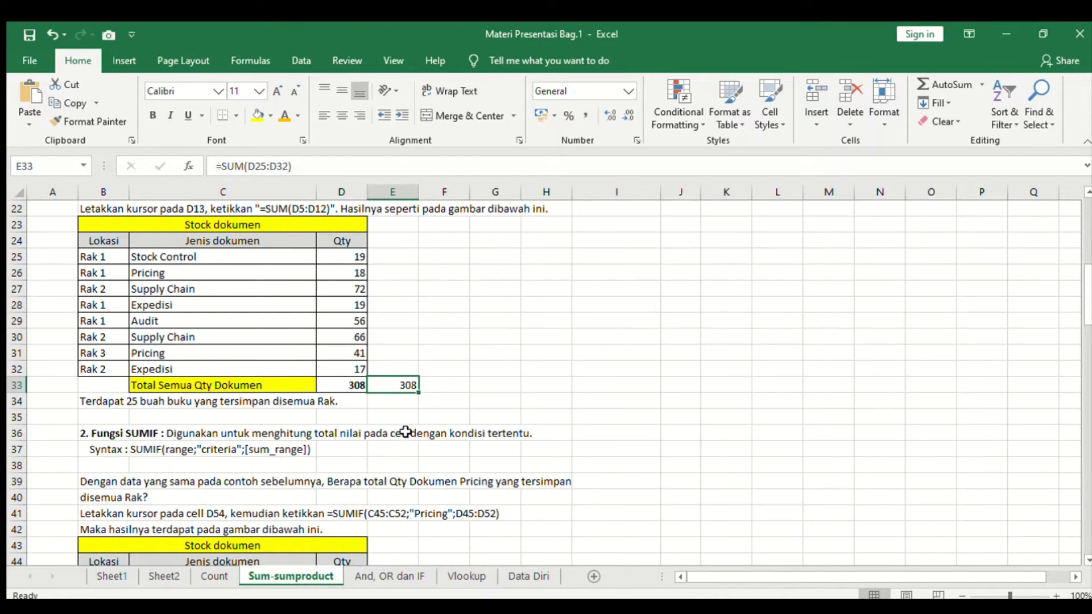
scroll(418, 482, down, 1)
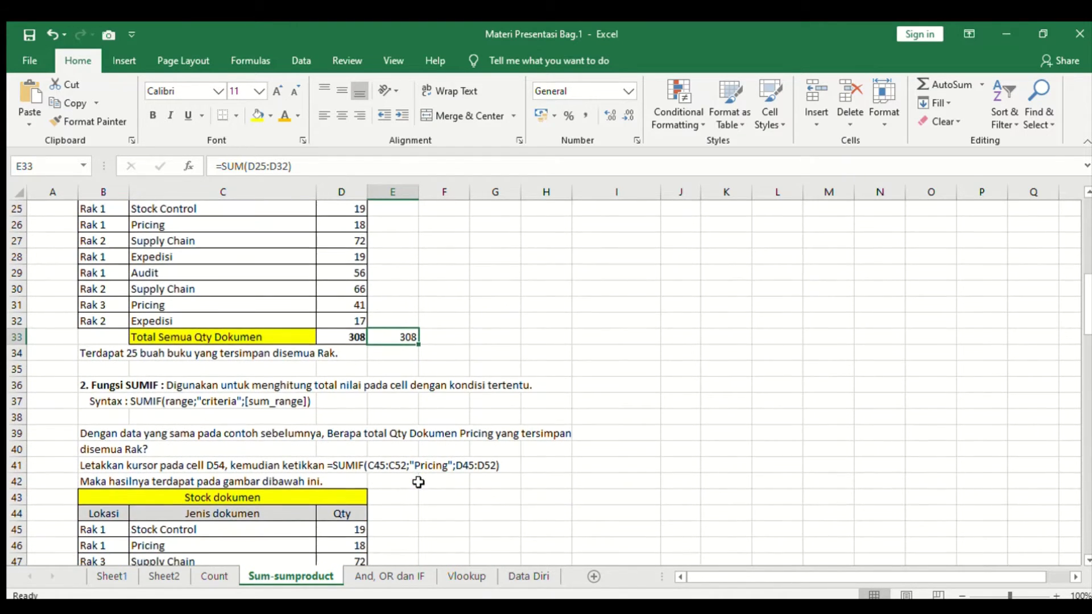
scroll(418, 482, up, 1)
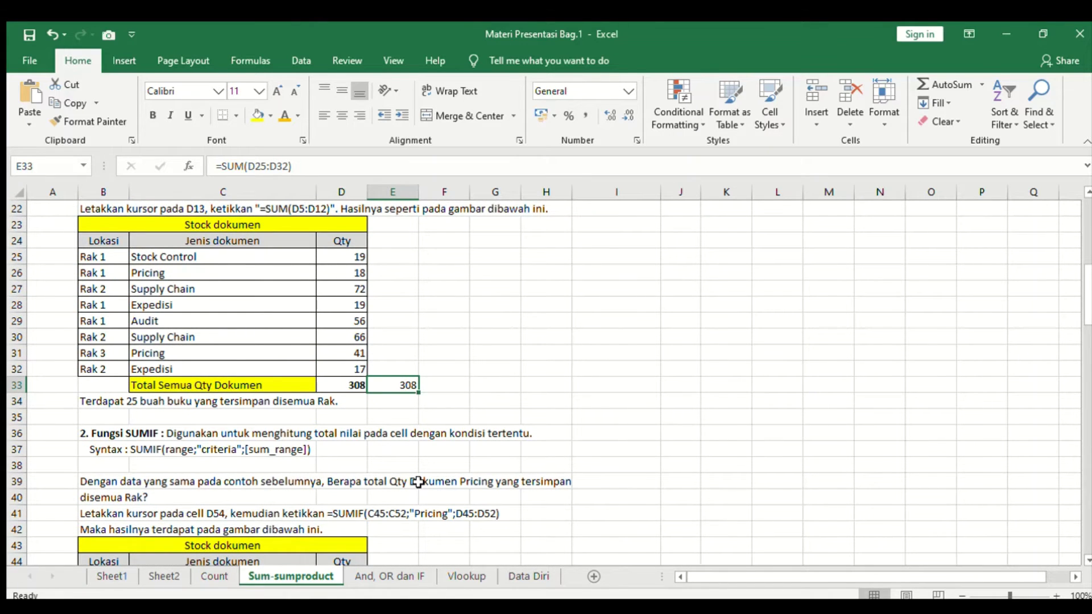
scroll(419, 482, down, 3)
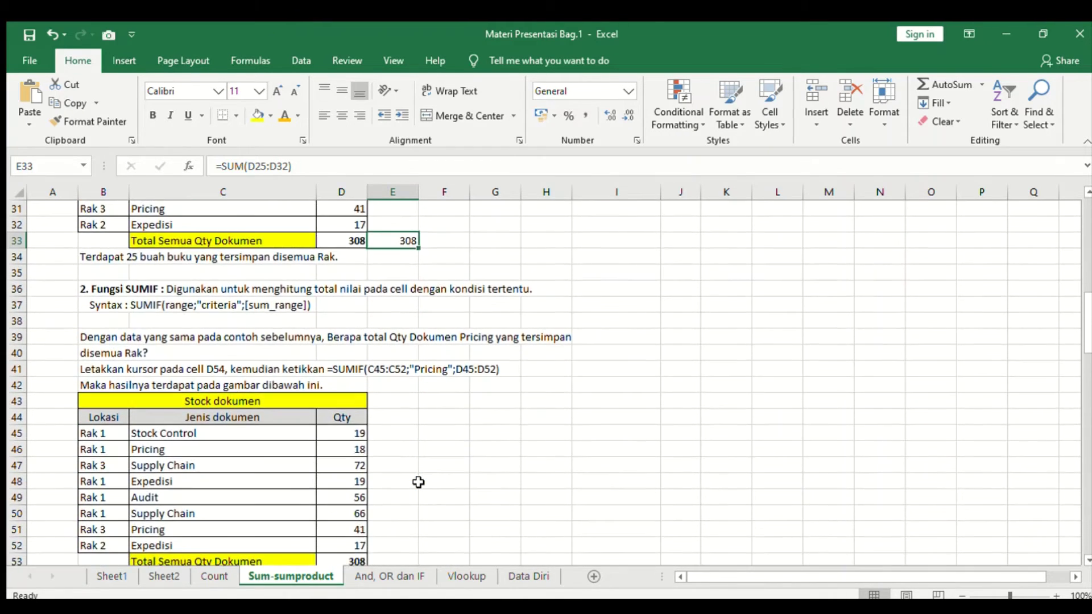
scroll(419, 482, down, 2)
scroll(418, 482, up, 1)
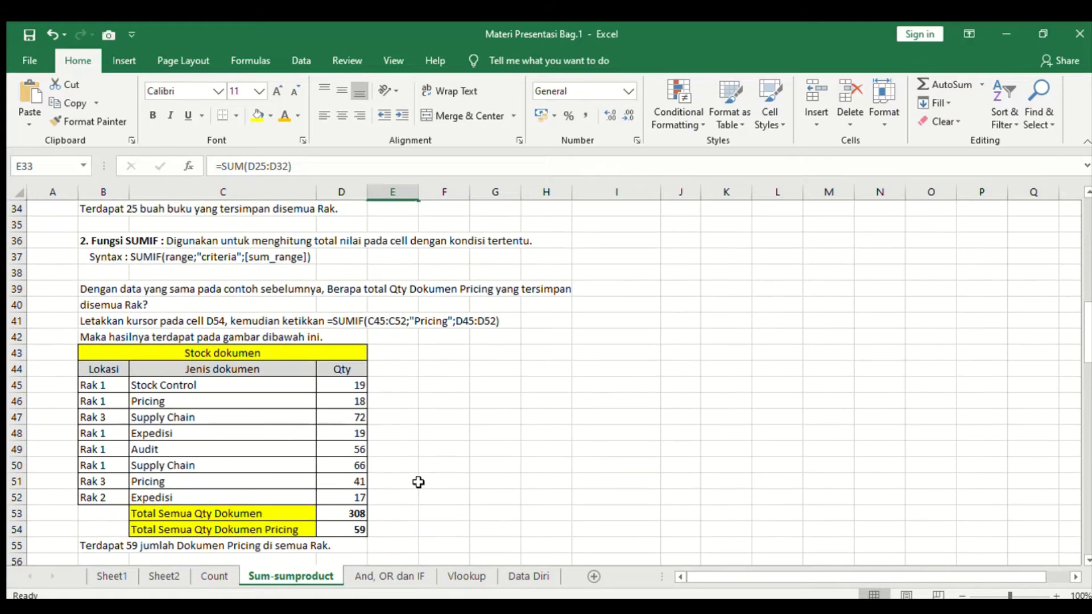
scroll(418, 482, down, 1)
scroll(418, 482, up, 1)
click(1083, 562)
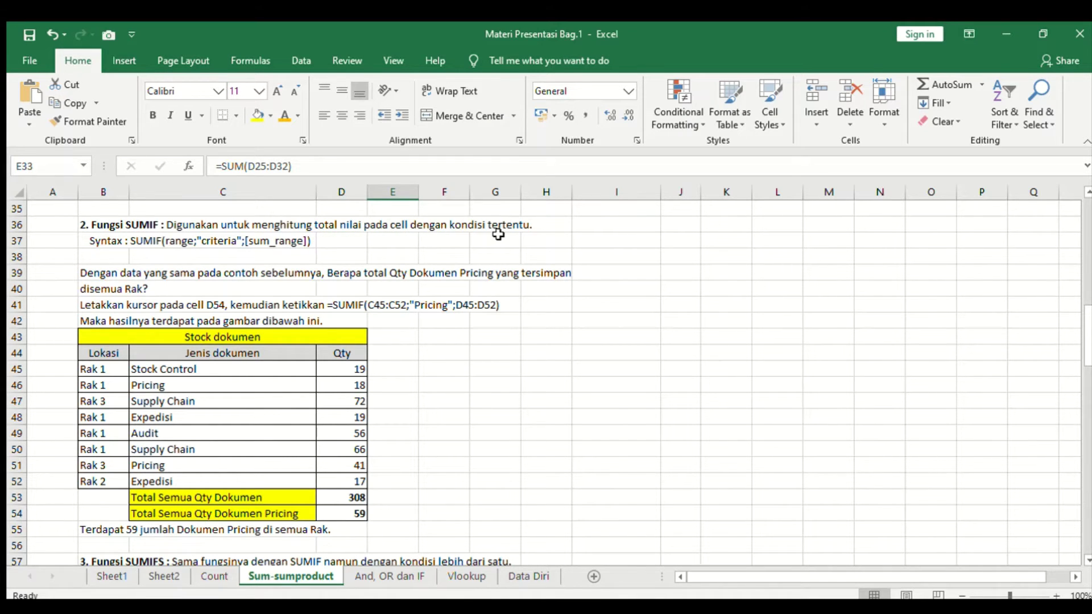
click(166, 276)
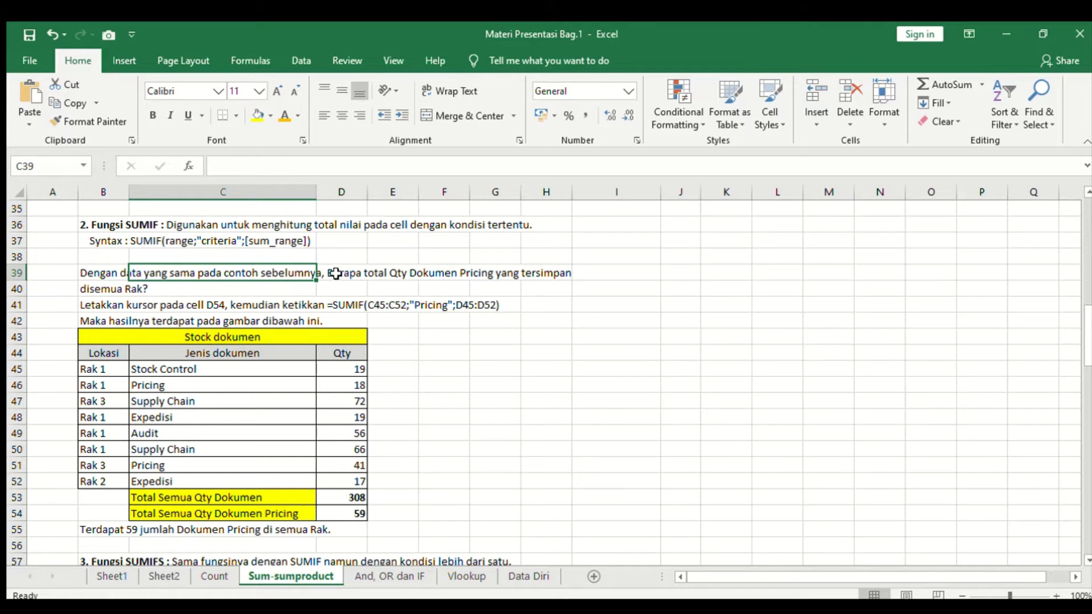
click(397, 274)
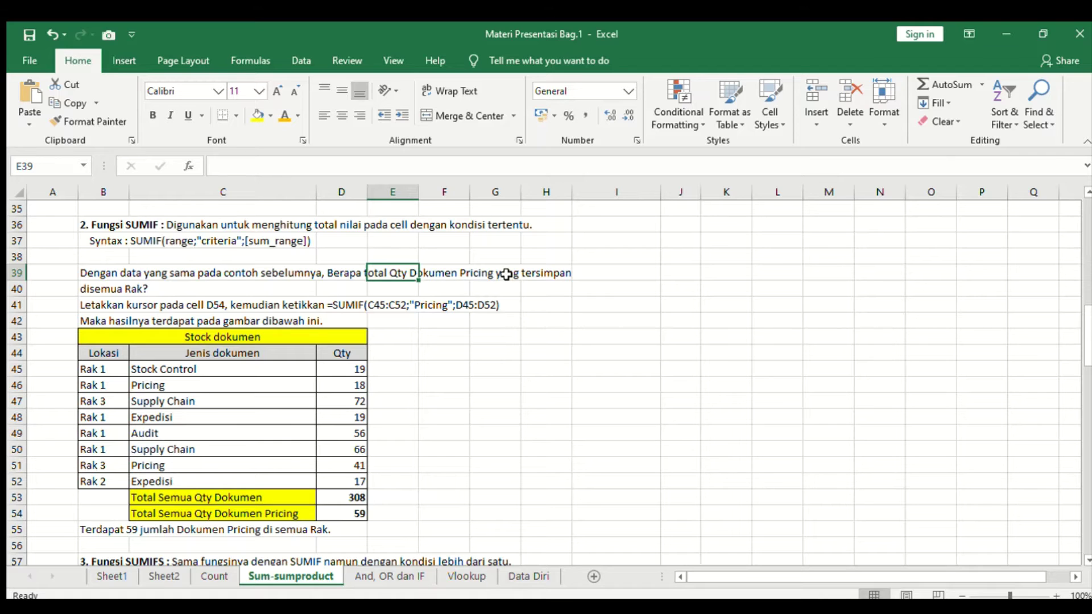
click(93, 289)
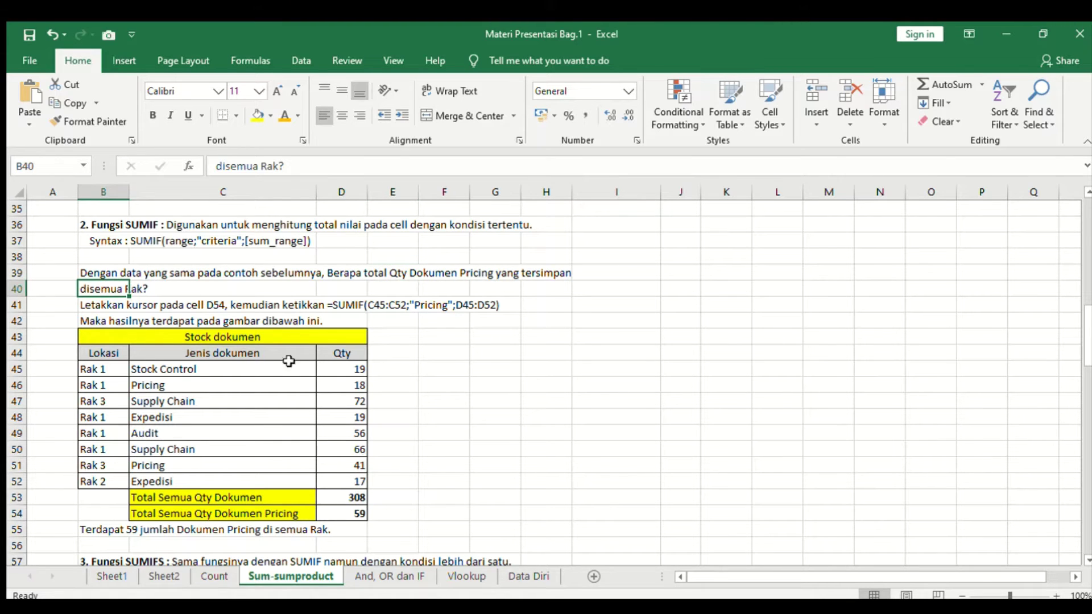
Examine the Lokasi, Jenis dokumen and Qty columns of the stock table in the SUMIF section
drag(165, 346, 260, 512)
click(97, 371)
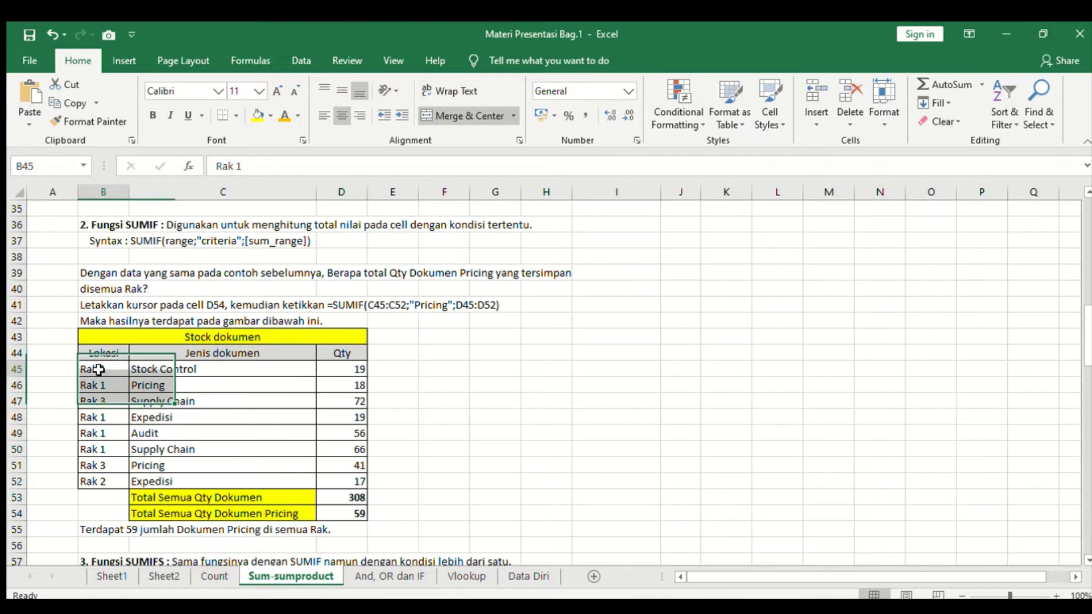
click(106, 387)
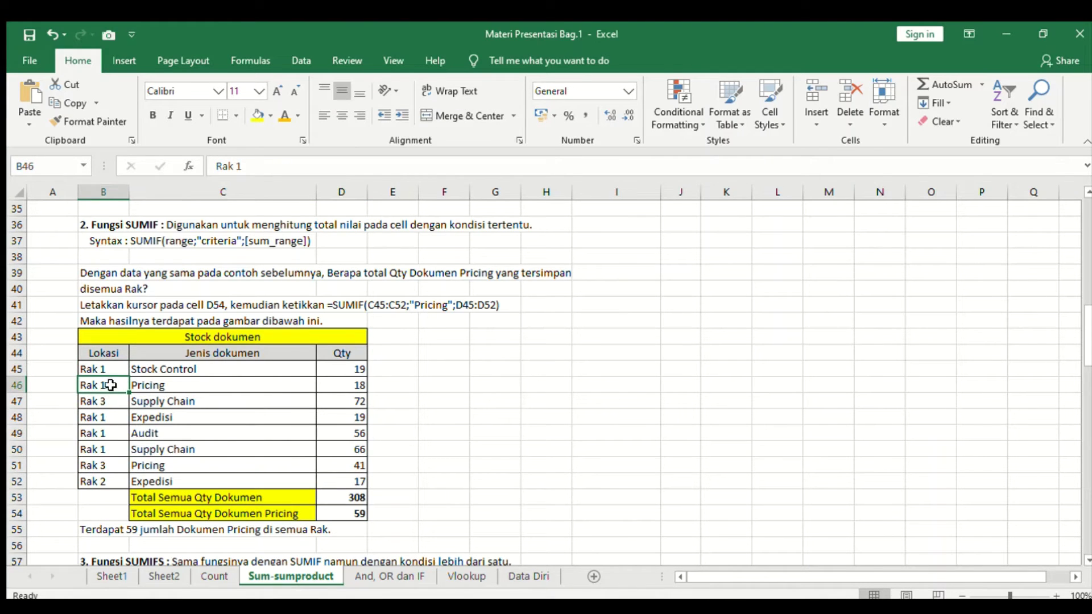
click(106, 482)
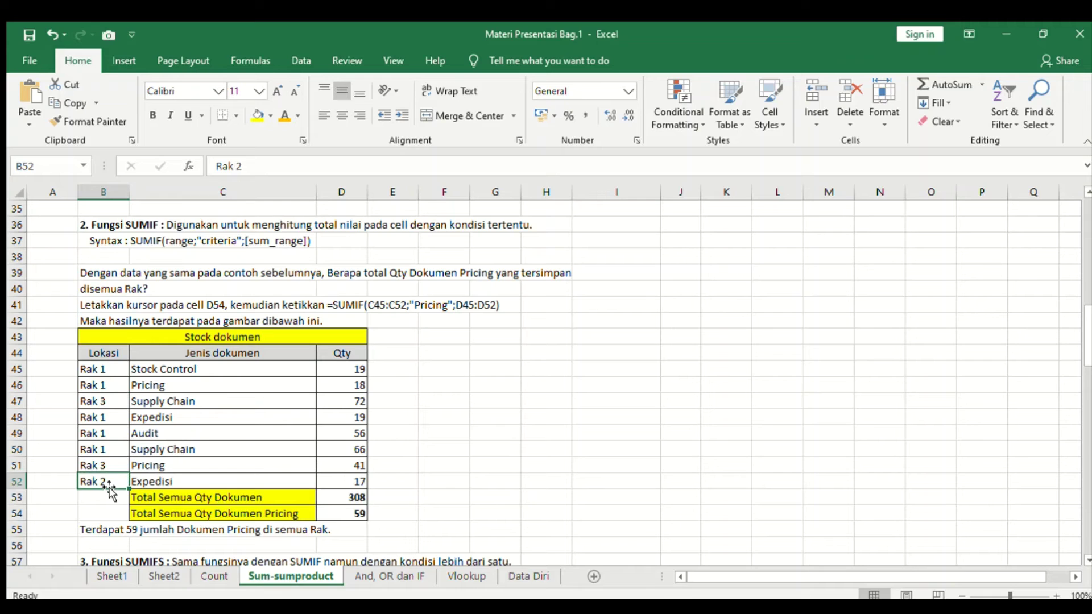
click(101, 402)
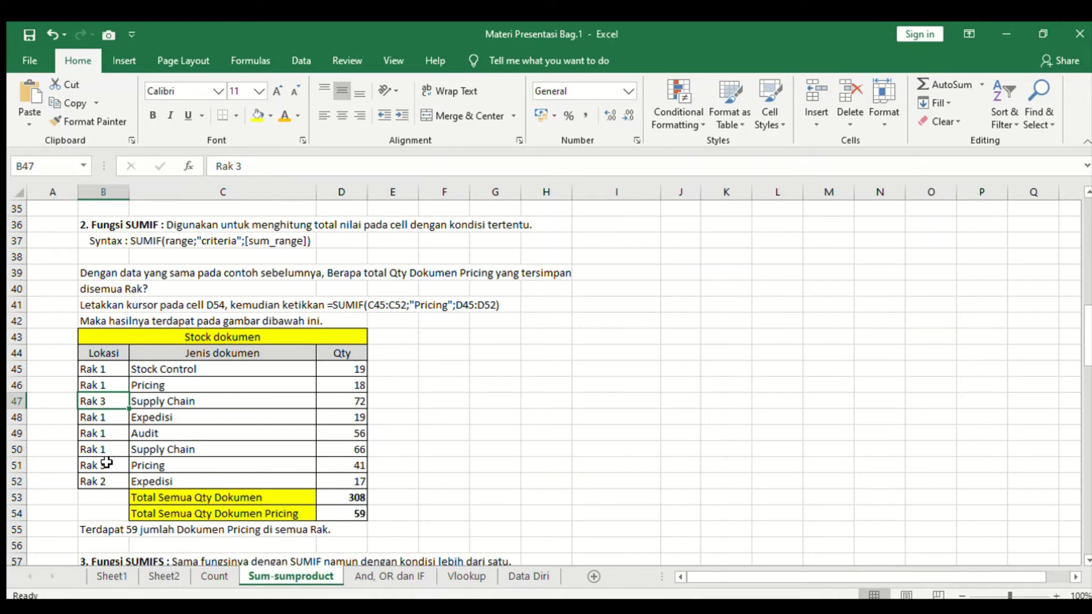
click(106, 370)
click(155, 375)
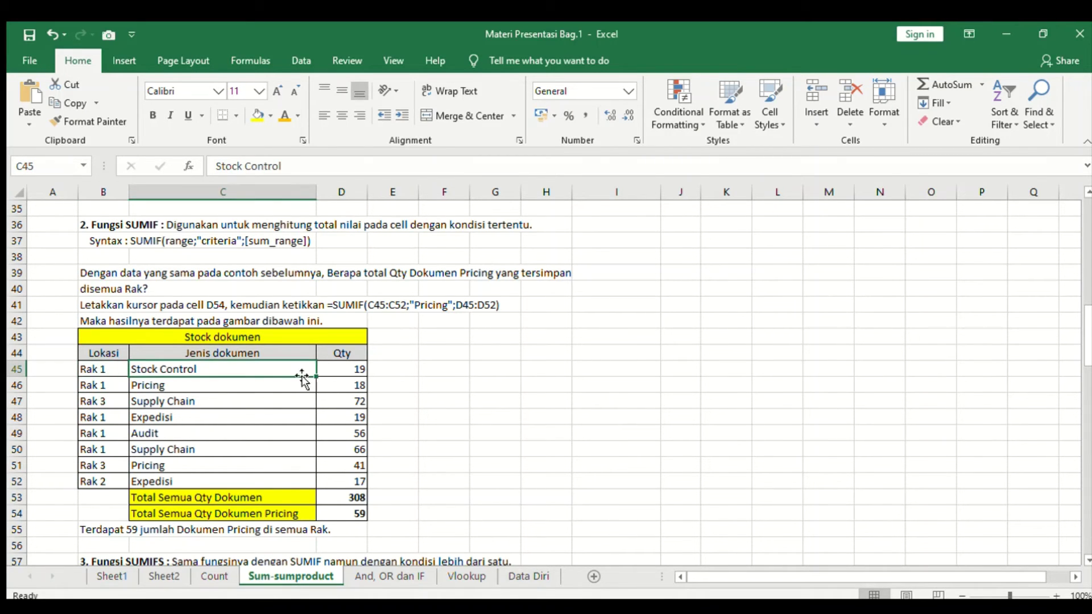
click(343, 374)
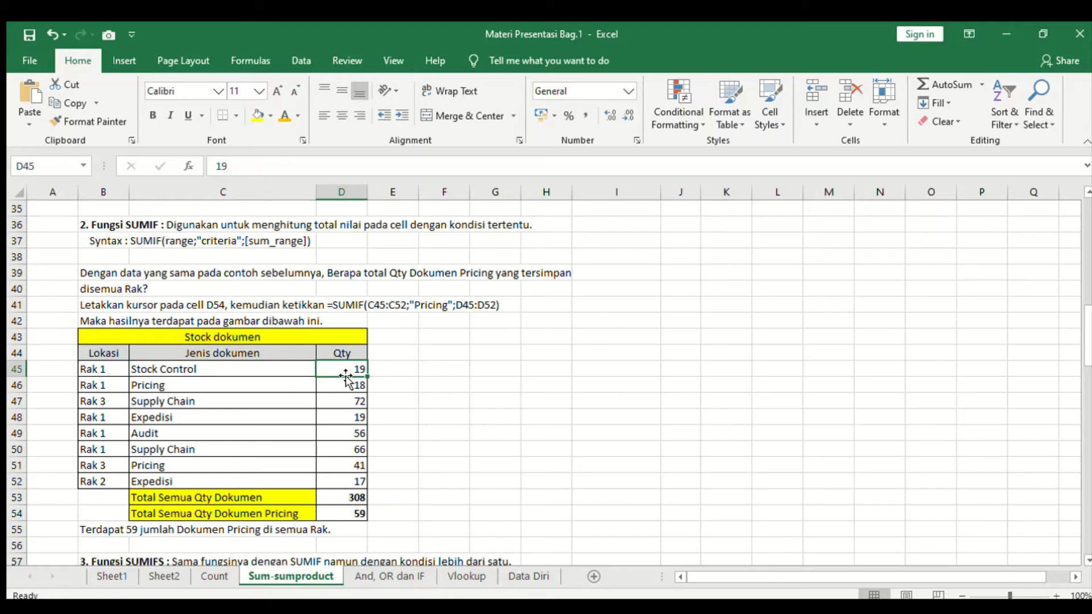
Go through the Pricing, Supply Chain and Expedisi entries in rows 46, 47 and 52, and inspect the Pricing total's formula in D54
click(86, 388)
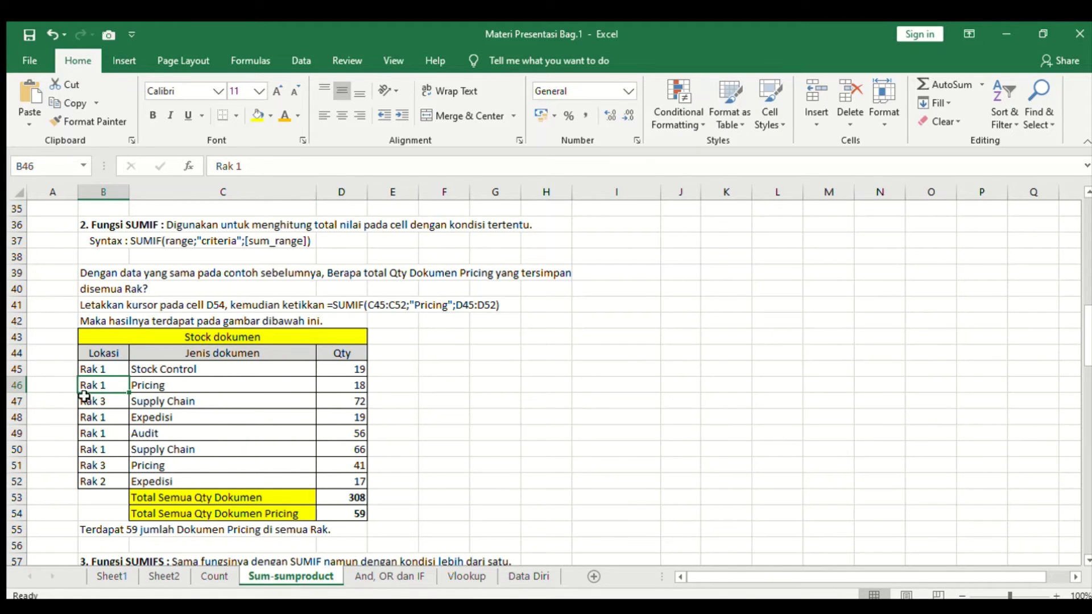
click(156, 390)
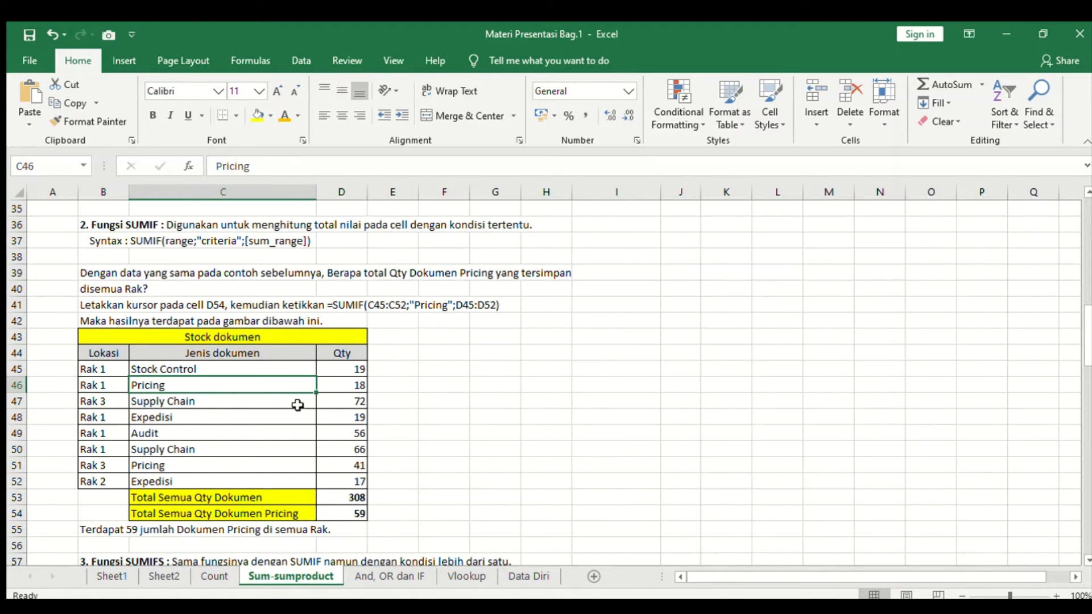
click(354, 388)
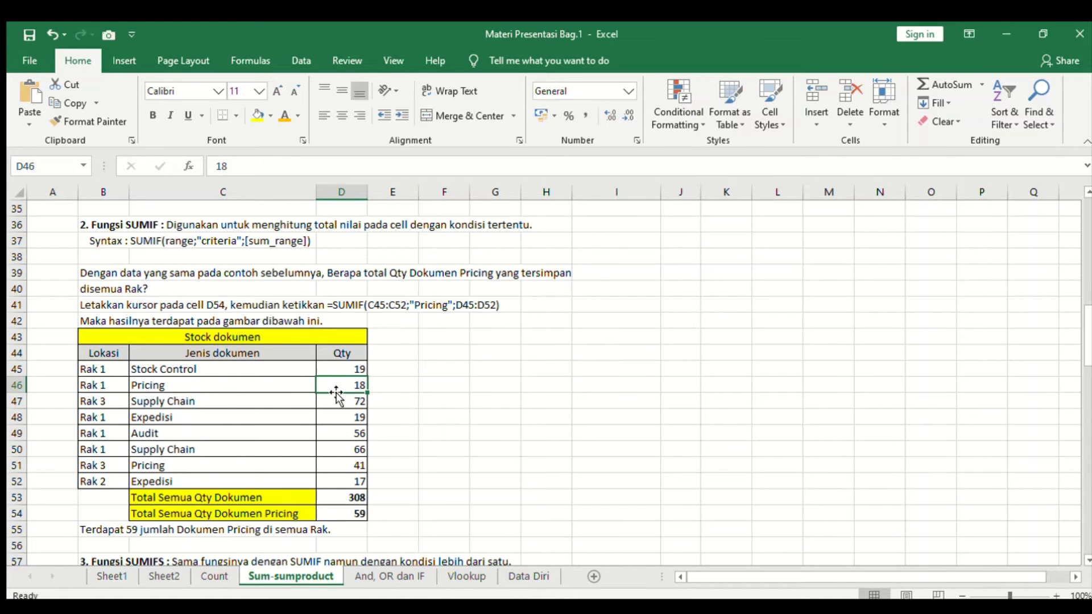
click(101, 401)
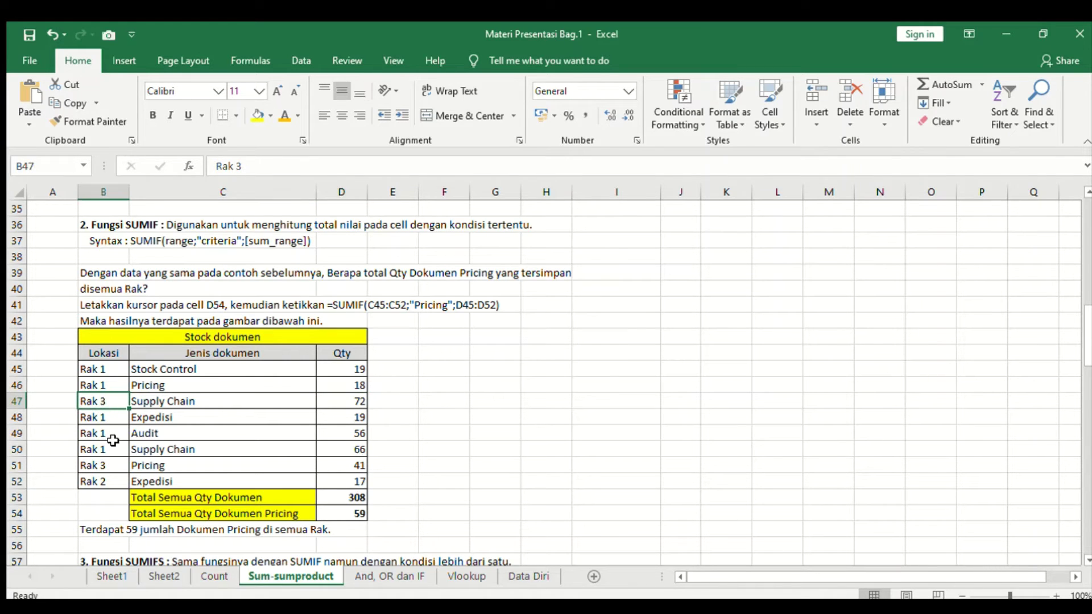
click(157, 403)
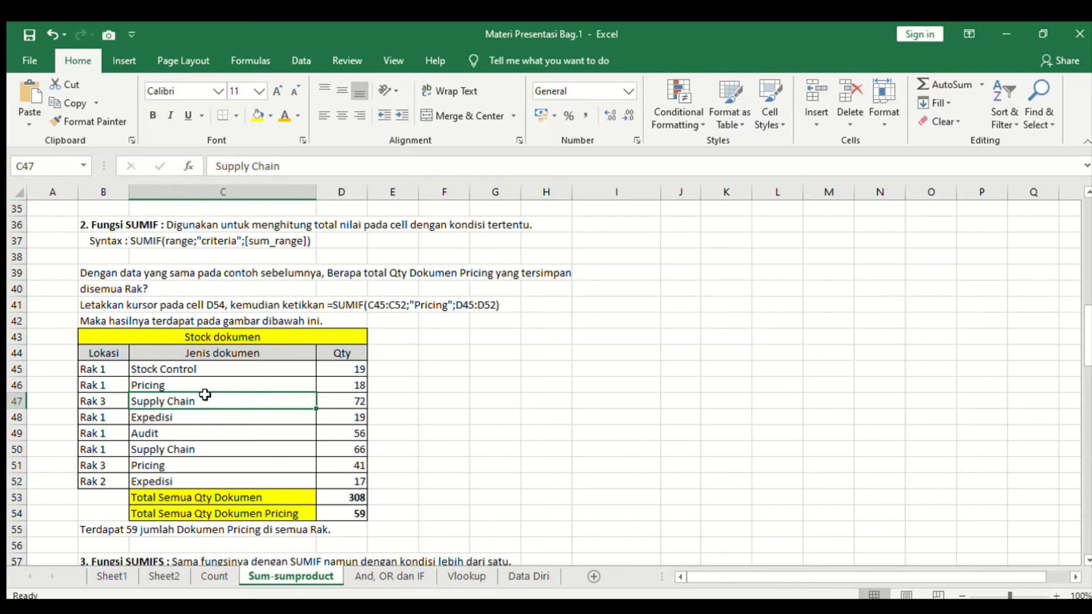
click(340, 404)
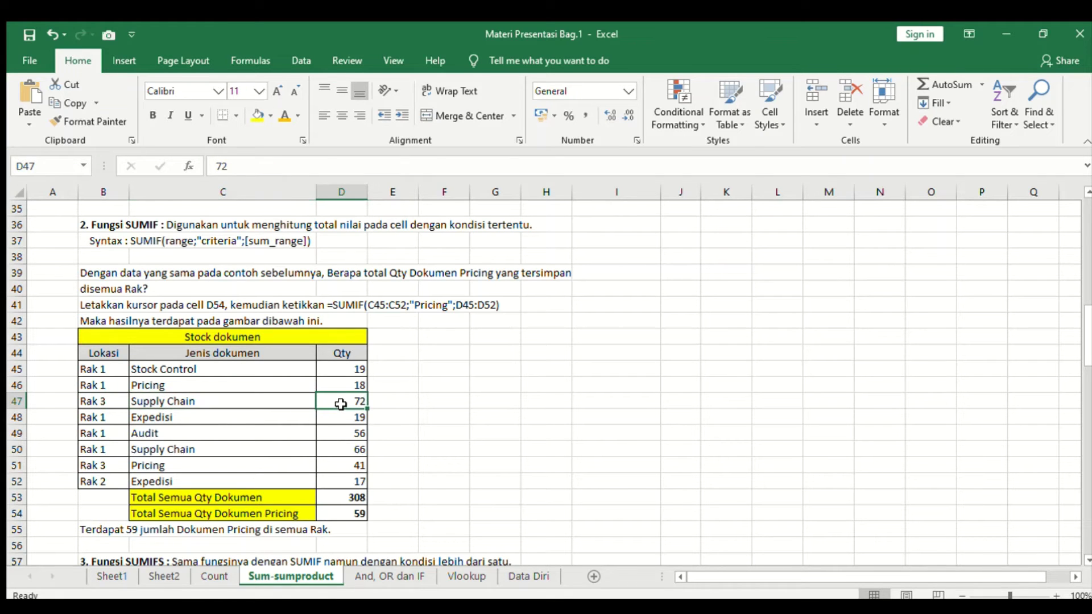
click(99, 481)
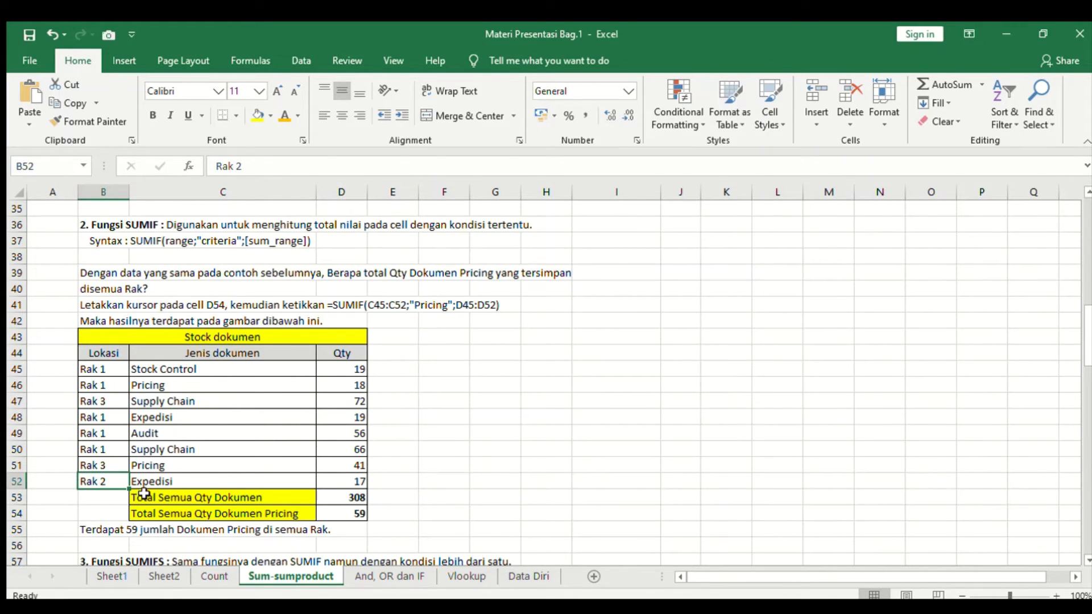
click(154, 483)
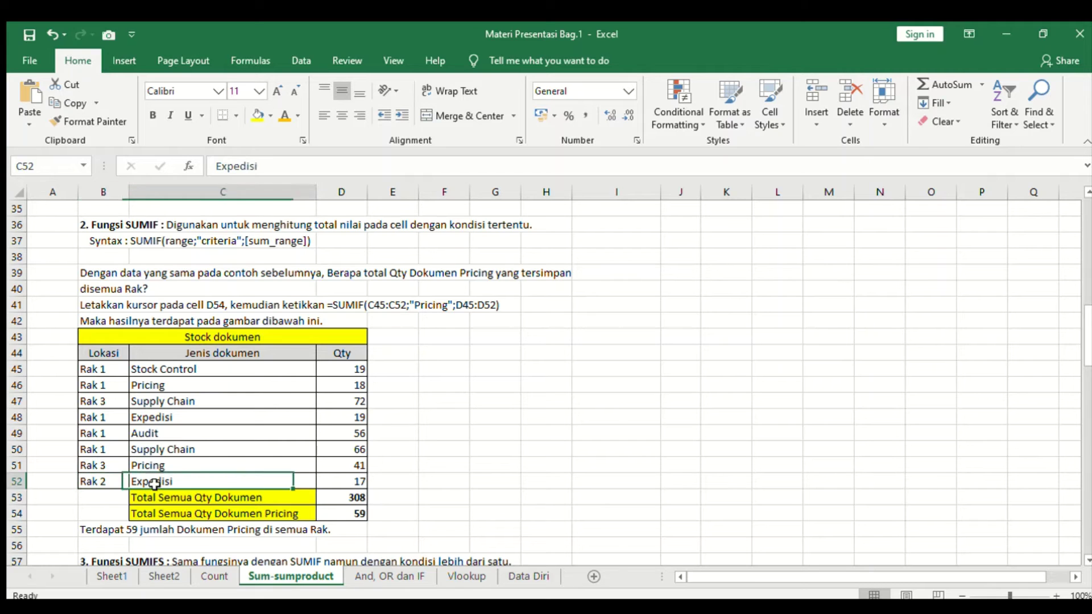
click(342, 484)
click(344, 517)
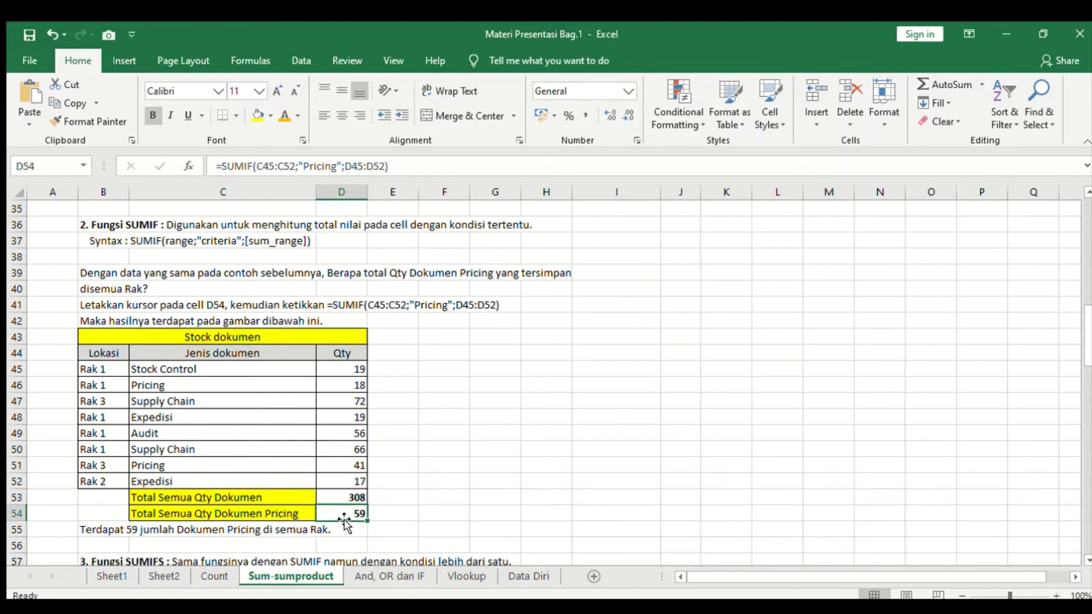
Enter the formula =SUMIF(C45:C52;"pricing";D45:D52) in E54 to total the Qty of Pricing documents
click(403, 517)
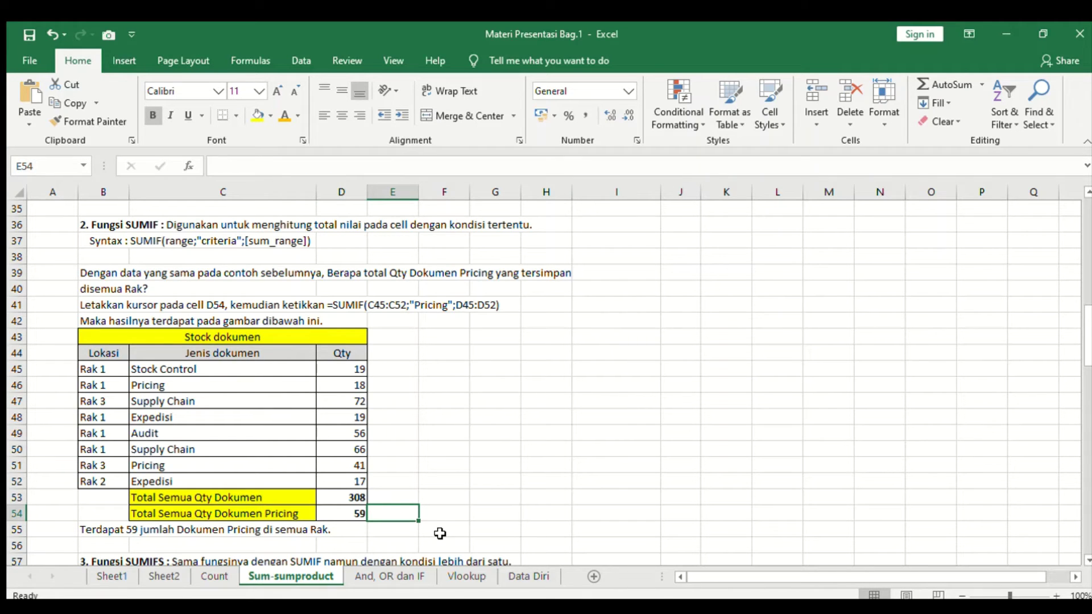
text(=)
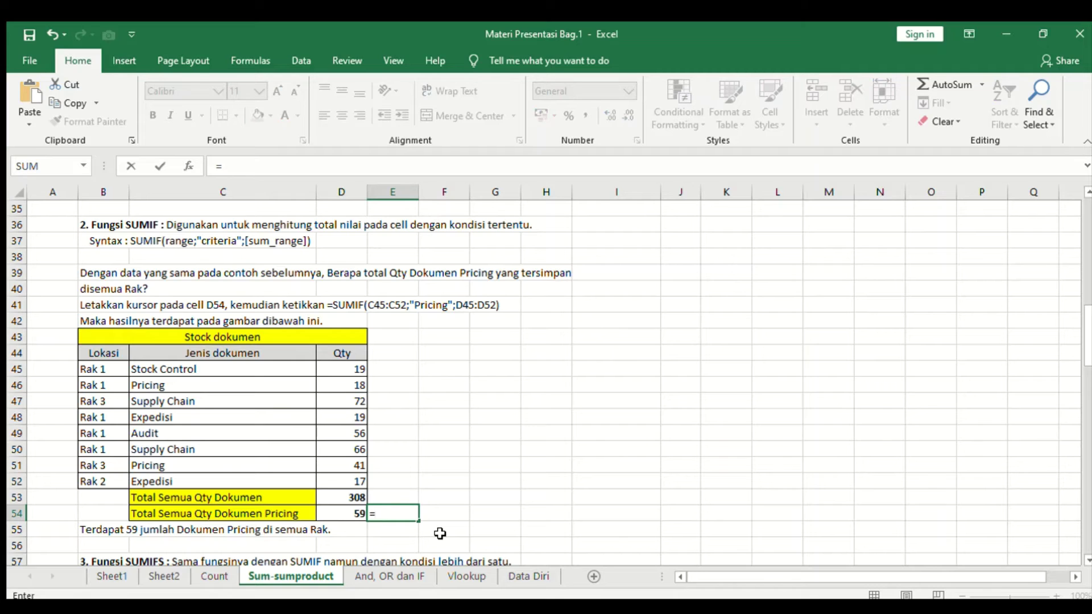
text(sumif()
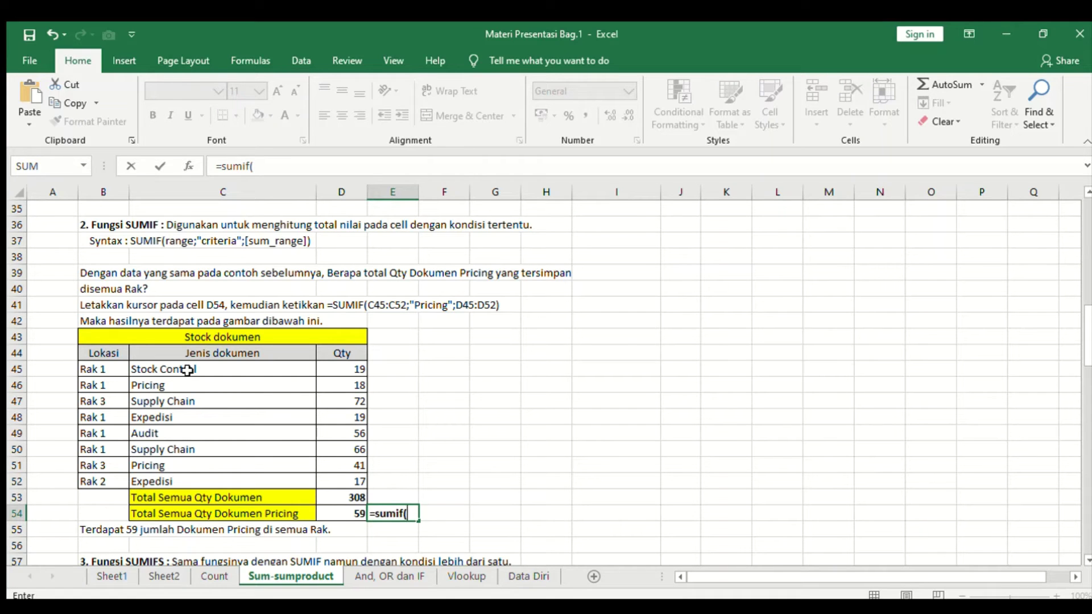
drag(188, 370, 175, 476)
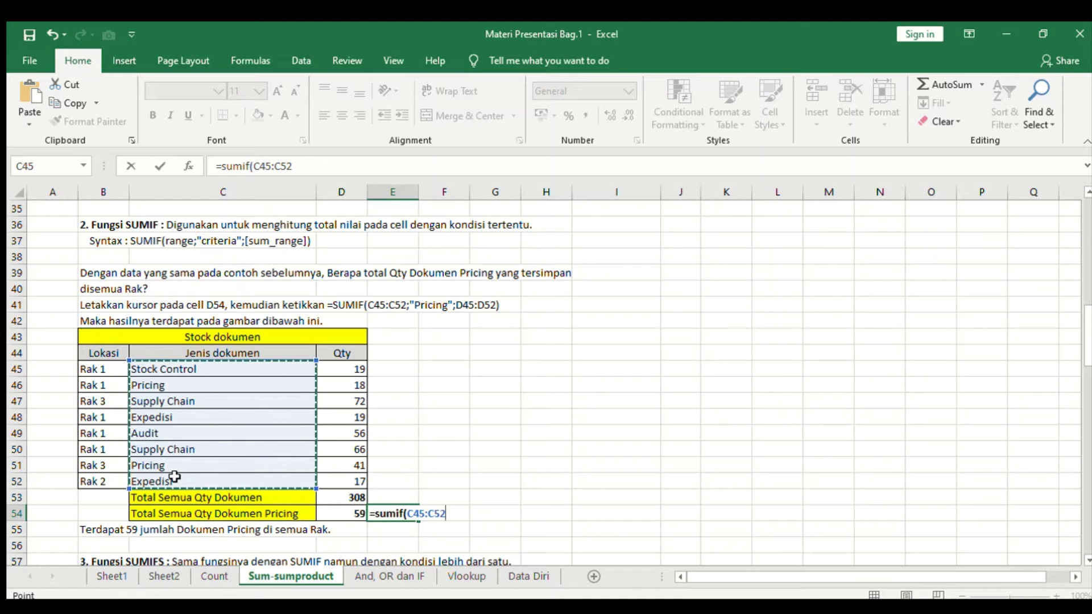
text(;)
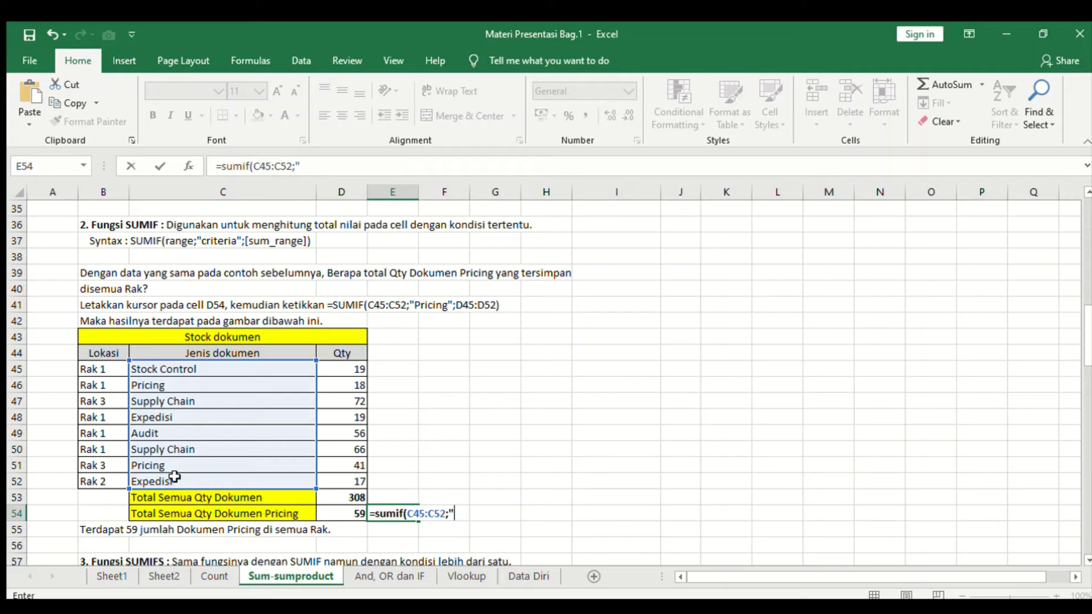
text("pr)
text(icing";)
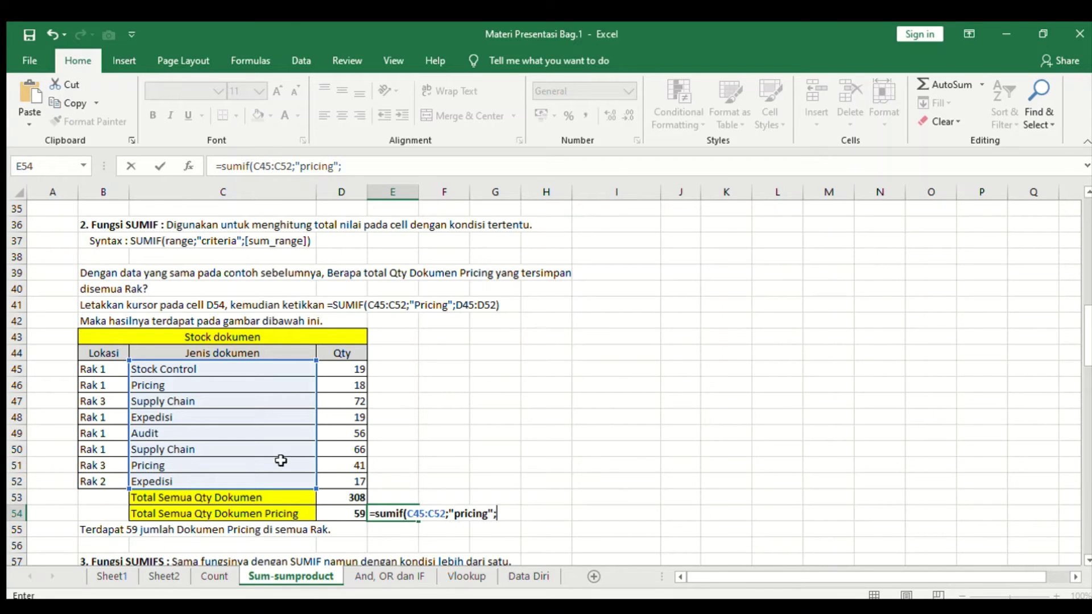
click(341, 369)
drag(341, 369, 335, 477)
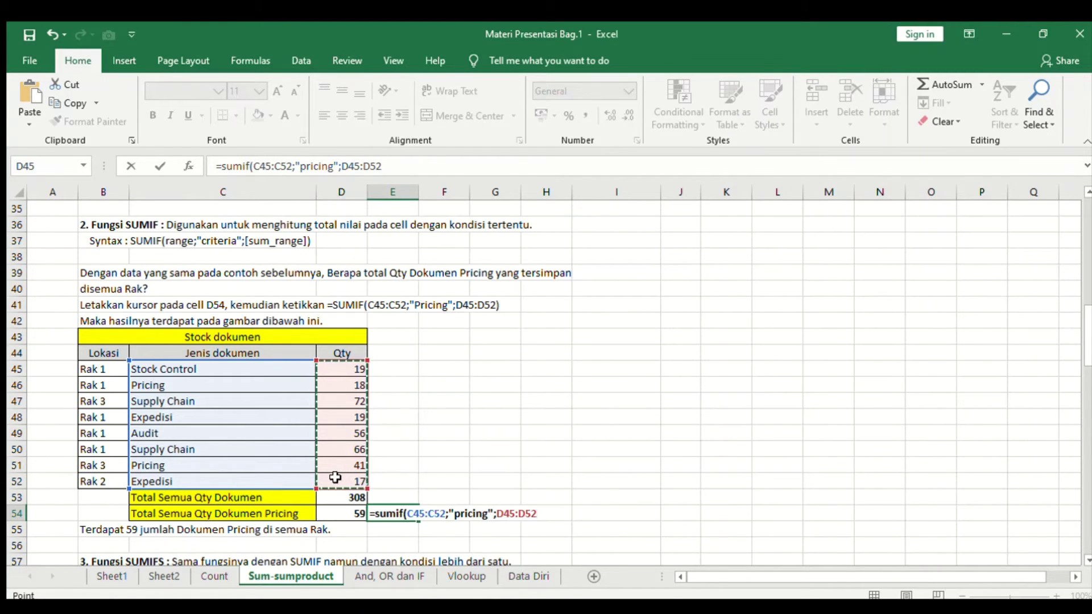
text())
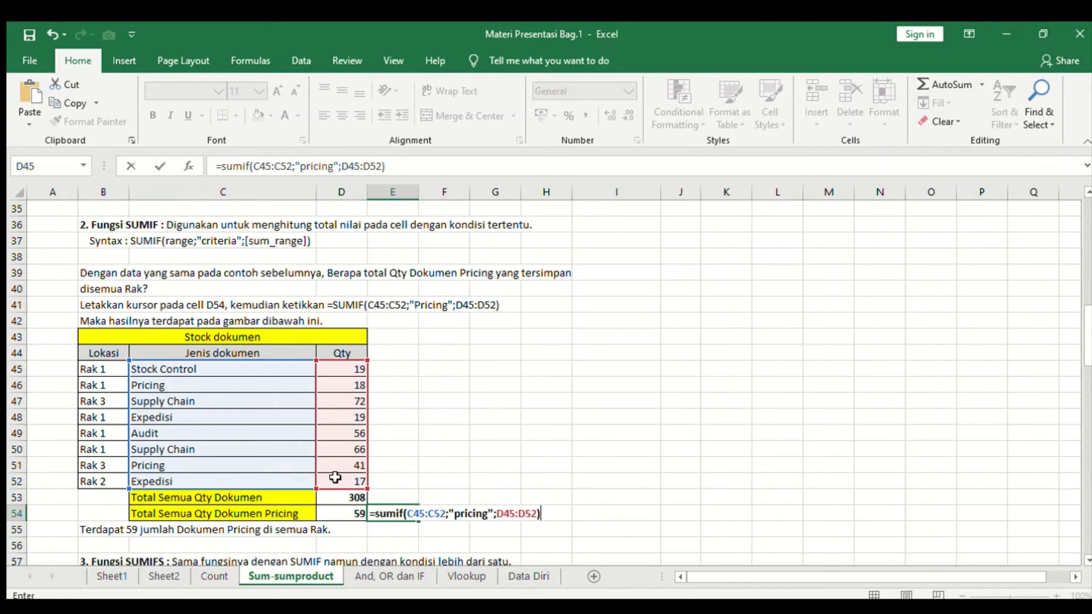
key(Return)
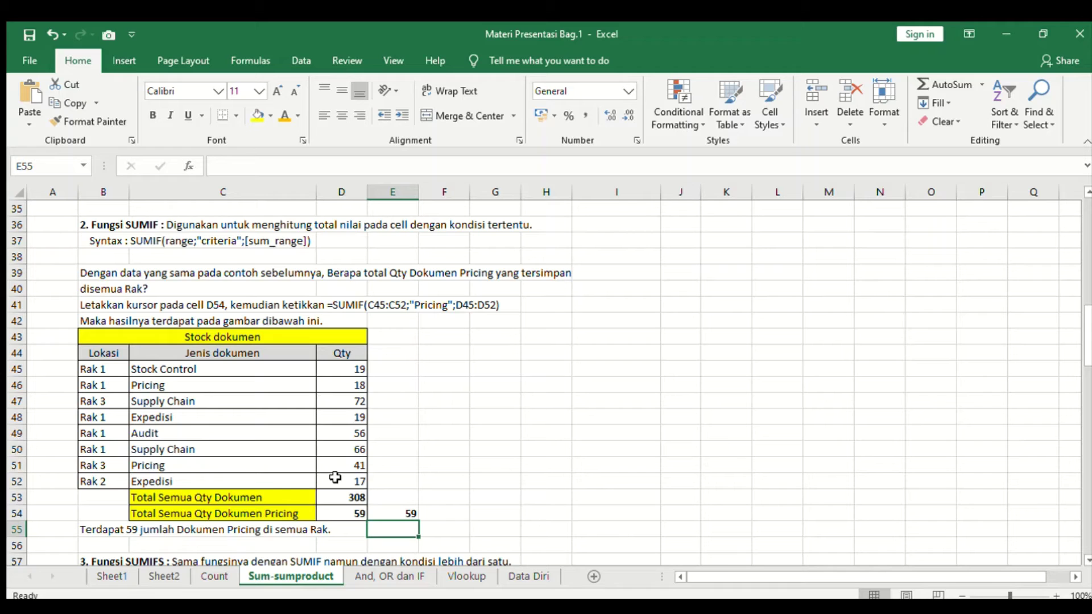
Check the SUMIF result in E54 against the combined Qty of the two Pricing rows, D46 and D51
click(391, 512)
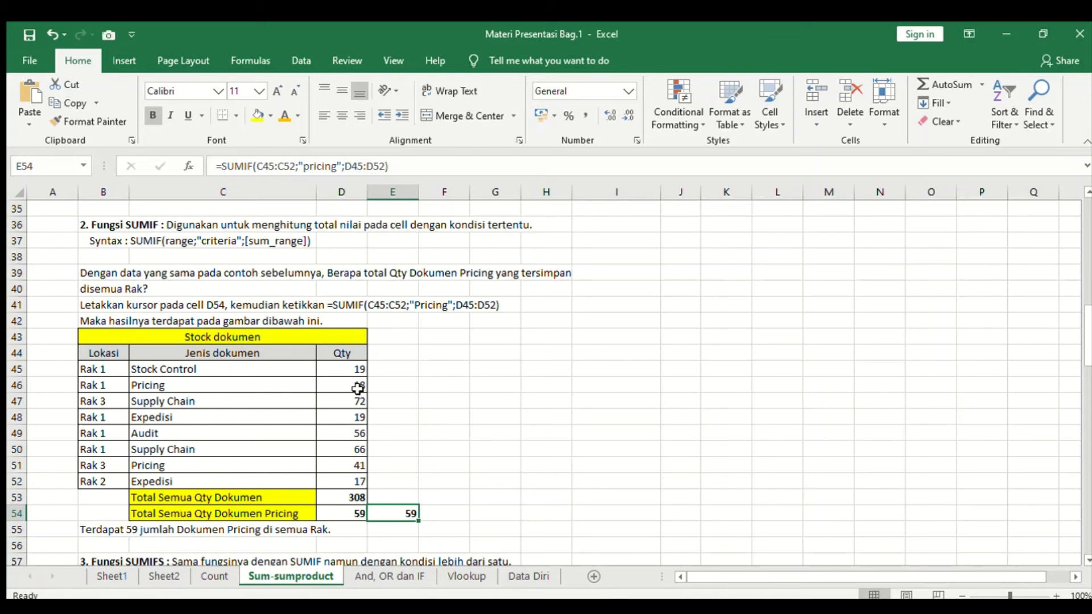
click(238, 385)
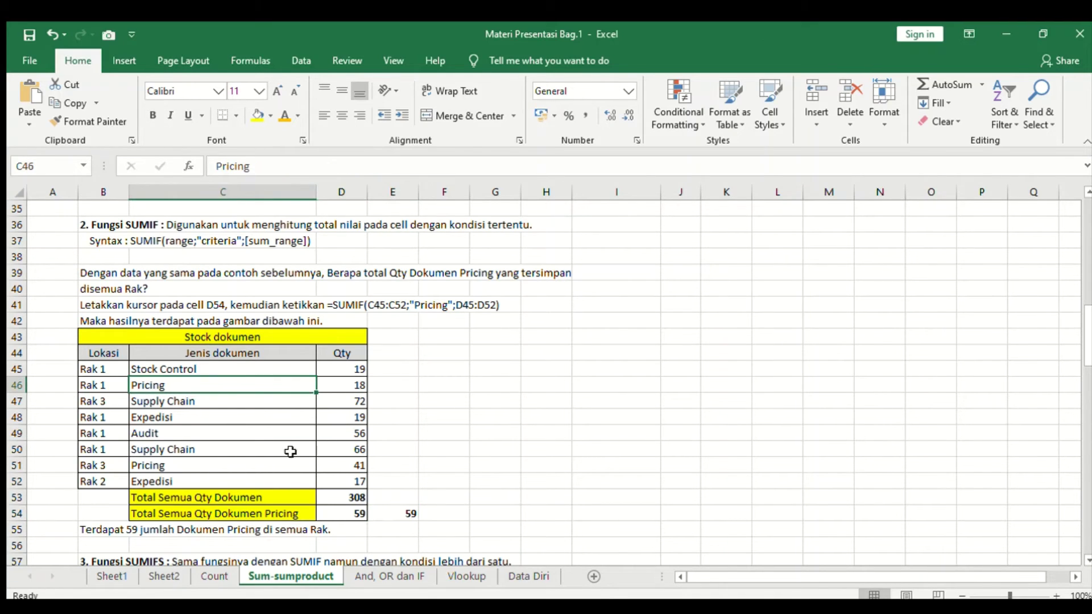
click(352, 386)
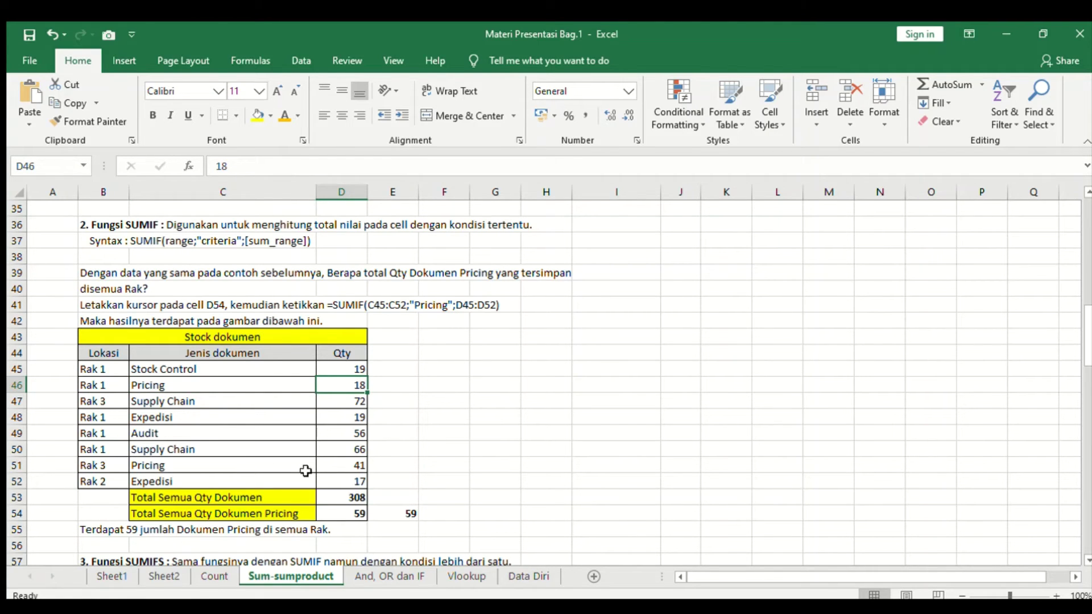
ctrl+click(354, 467)
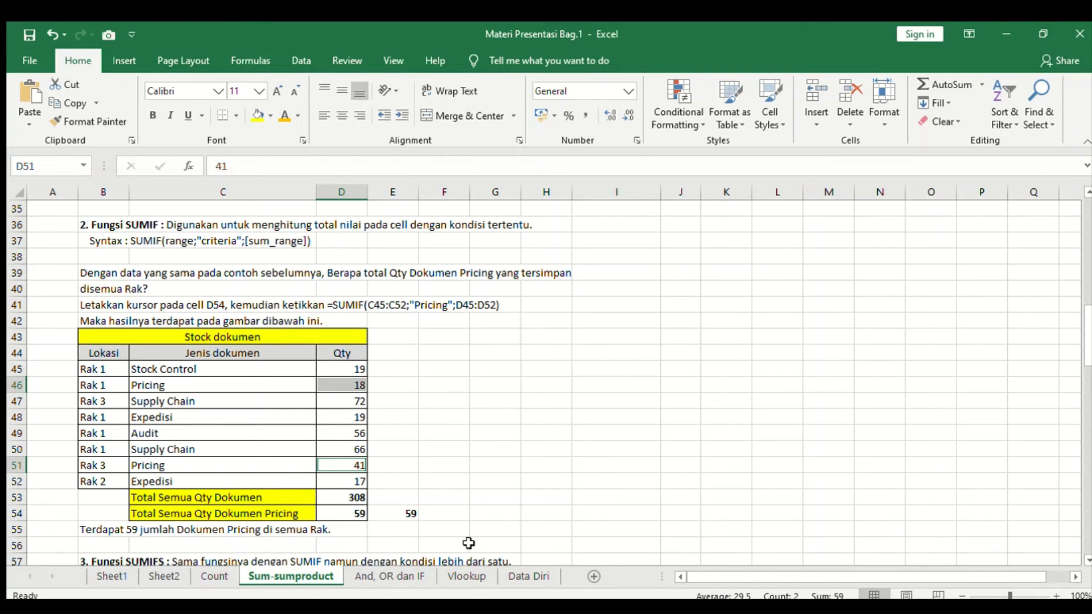
click(279, 515)
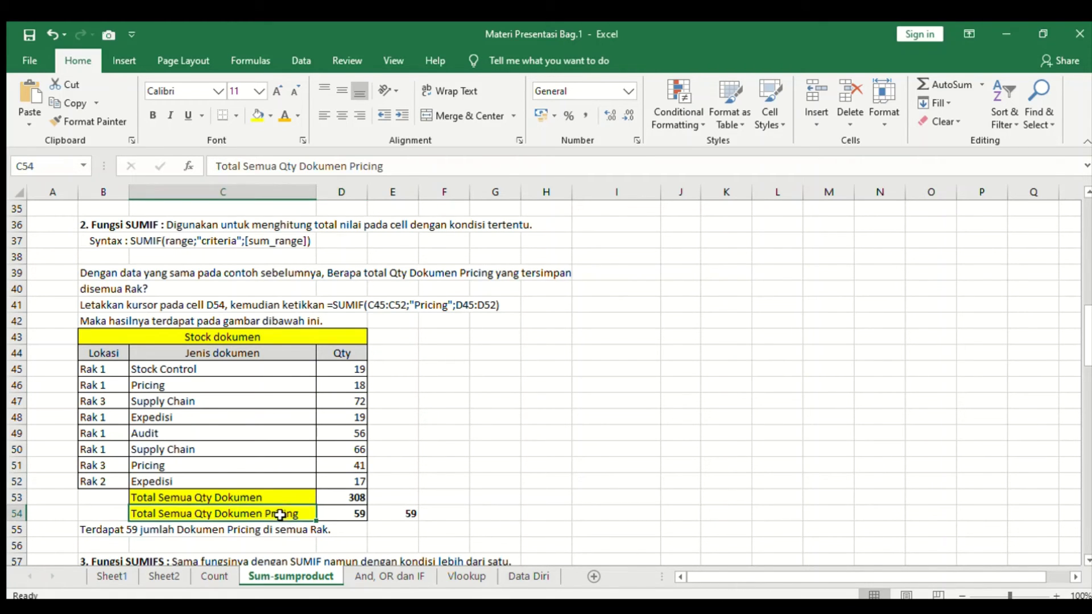
Change the criterion of the SUMIF formula in E54 to "stock Control"
click(396, 513)
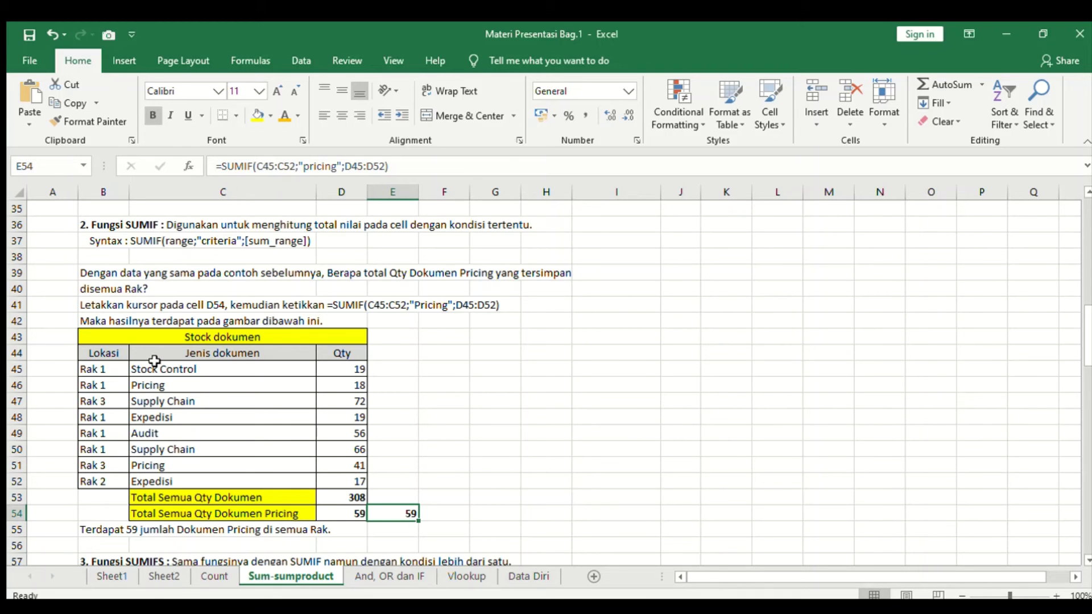
click(336, 167)
key(BackSpace)
key(BackSpace)
key(BackSpace)
key(BackSpace)
key(BackSpace)
key(BackSpace)
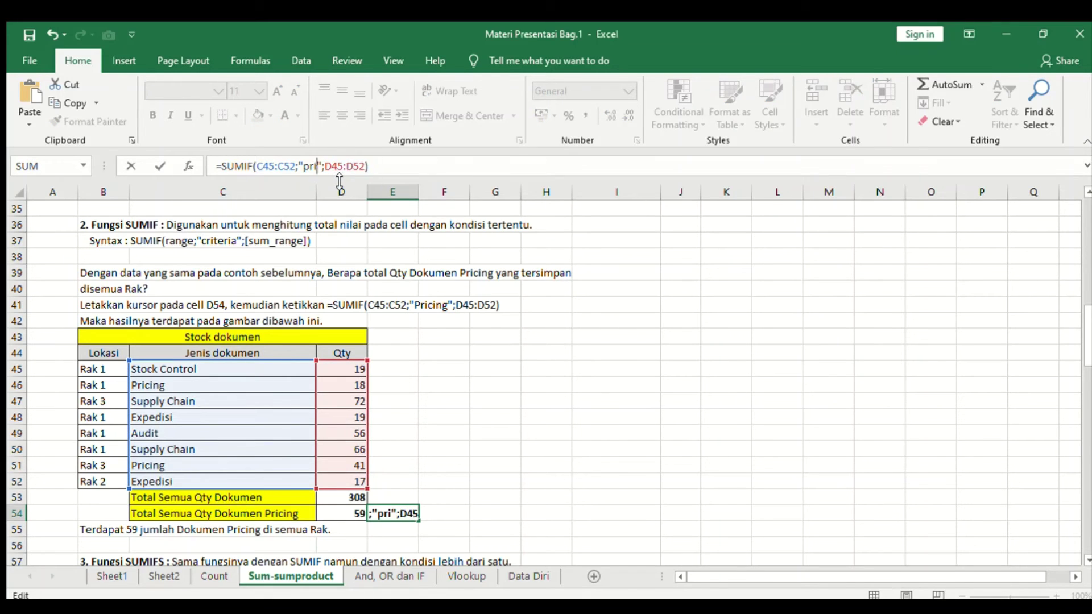
key(BackSpace)
text(stock)
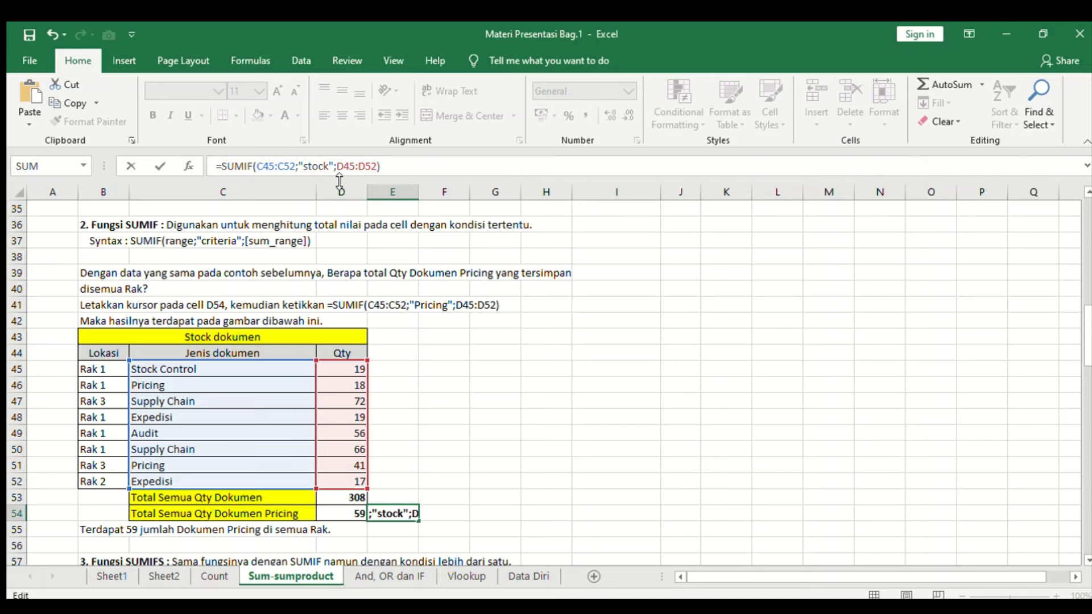
text( Contro)
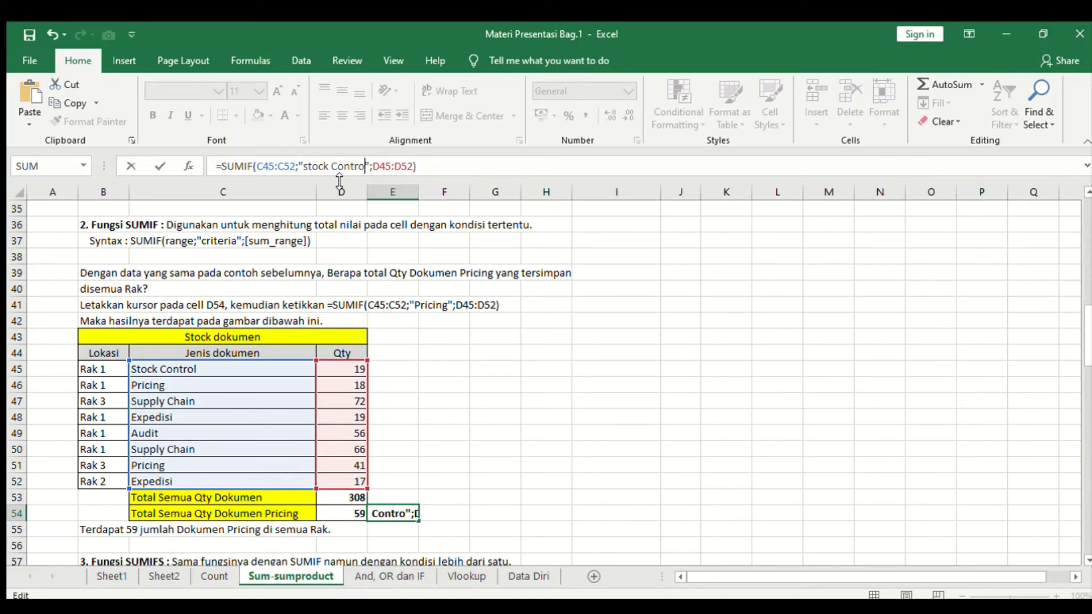
text(l)
key(Return)
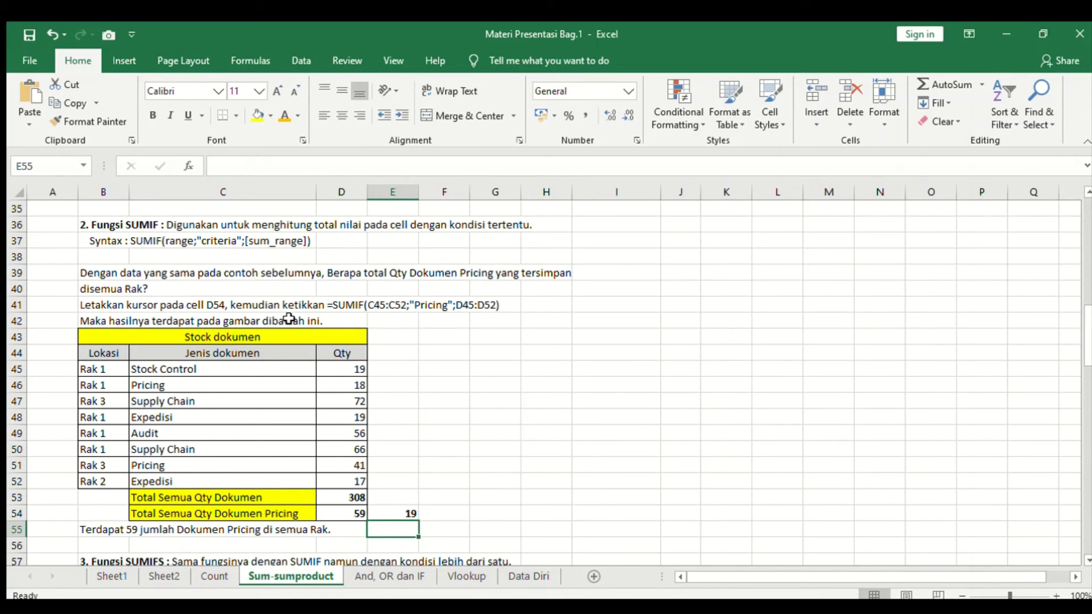
Compare the SUMIF result in E54 with the Qty of the Stock Control row
click(403, 513)
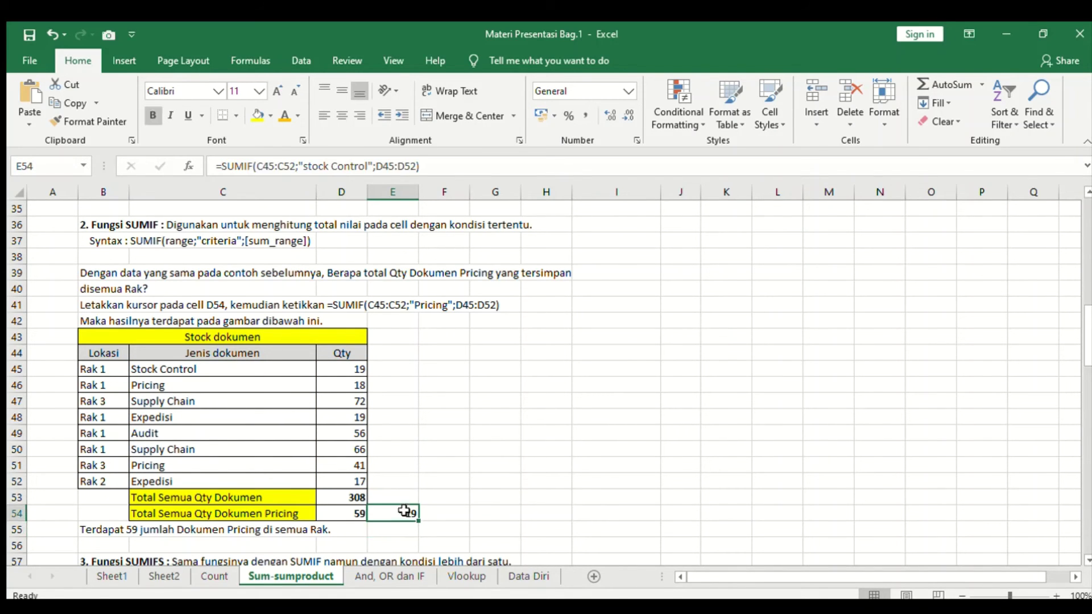
click(342, 374)
click(258, 367)
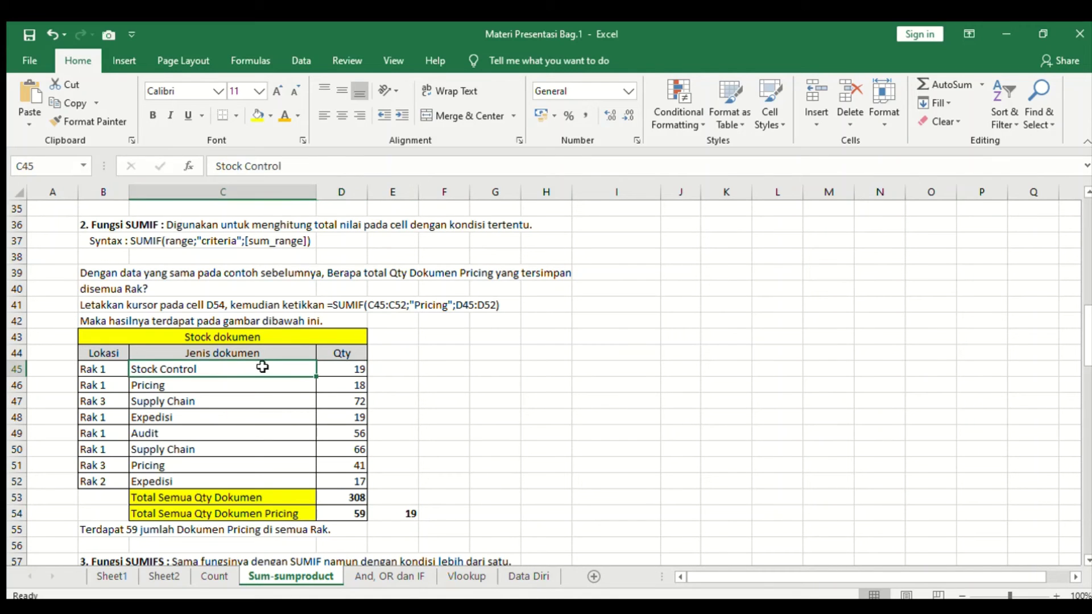
Remove the space from the SUMIF criterion in E54 so it reads "stockControl", and compare it with the Jenis dokumen entries in C45:C52
click(387, 518)
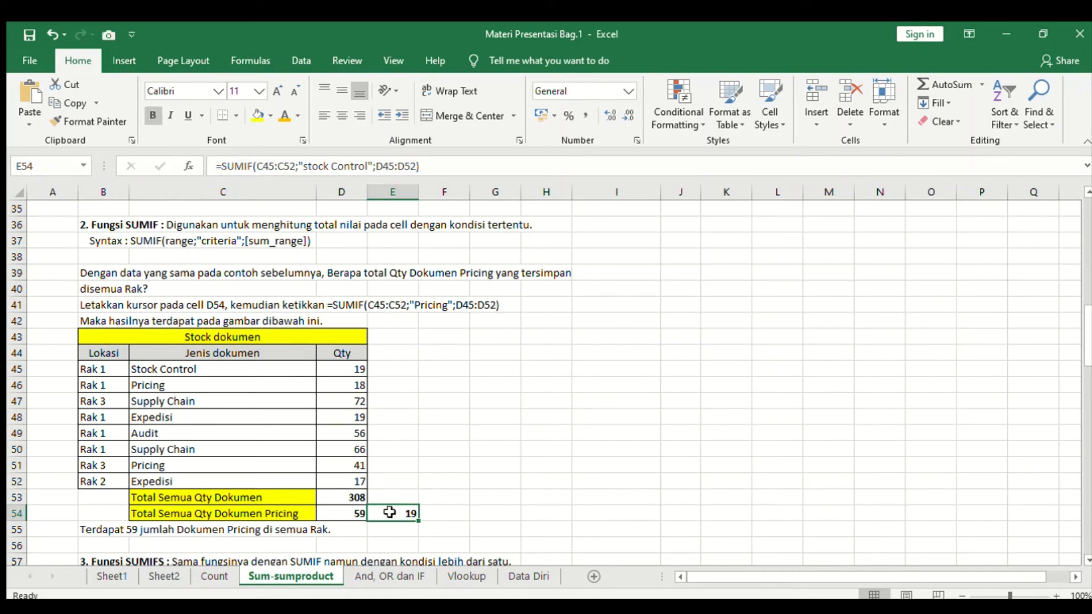
click(334, 168)
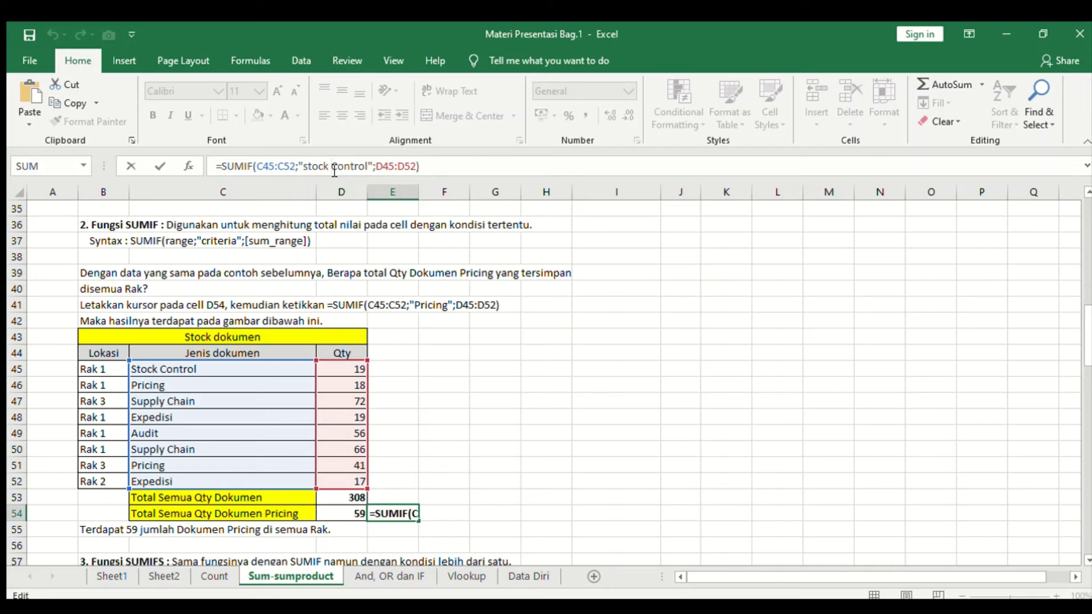
key(BackSpace)
key(Return)
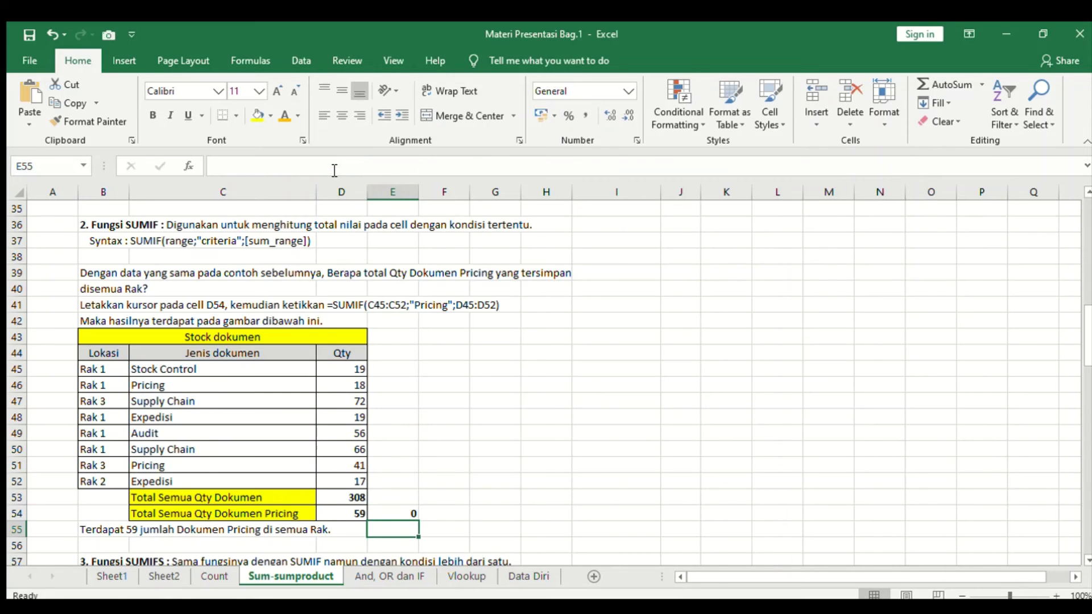
click(398, 515)
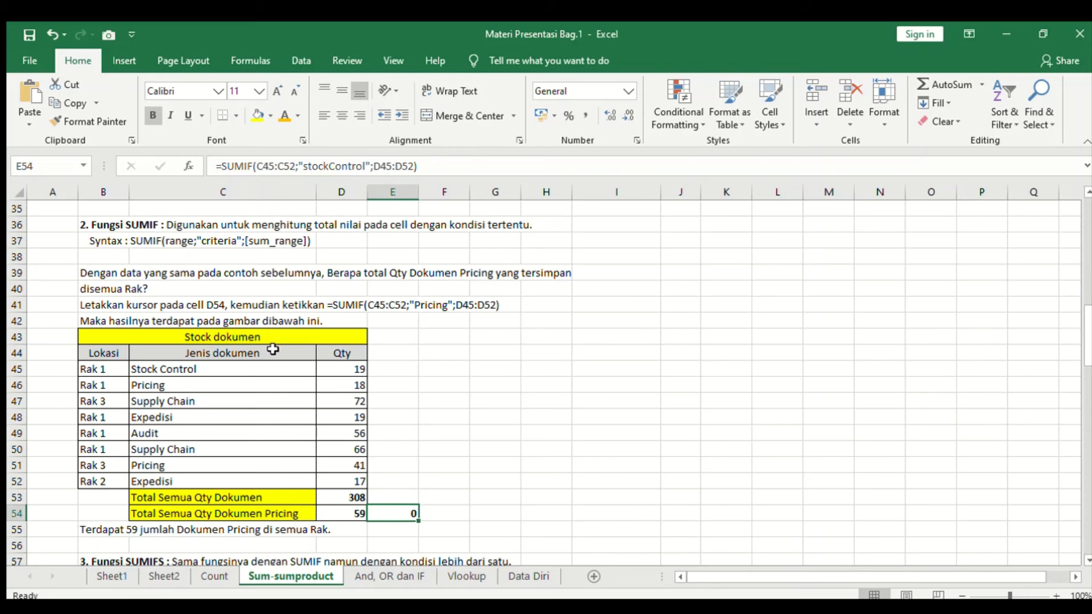
drag(234, 369, 227, 482)
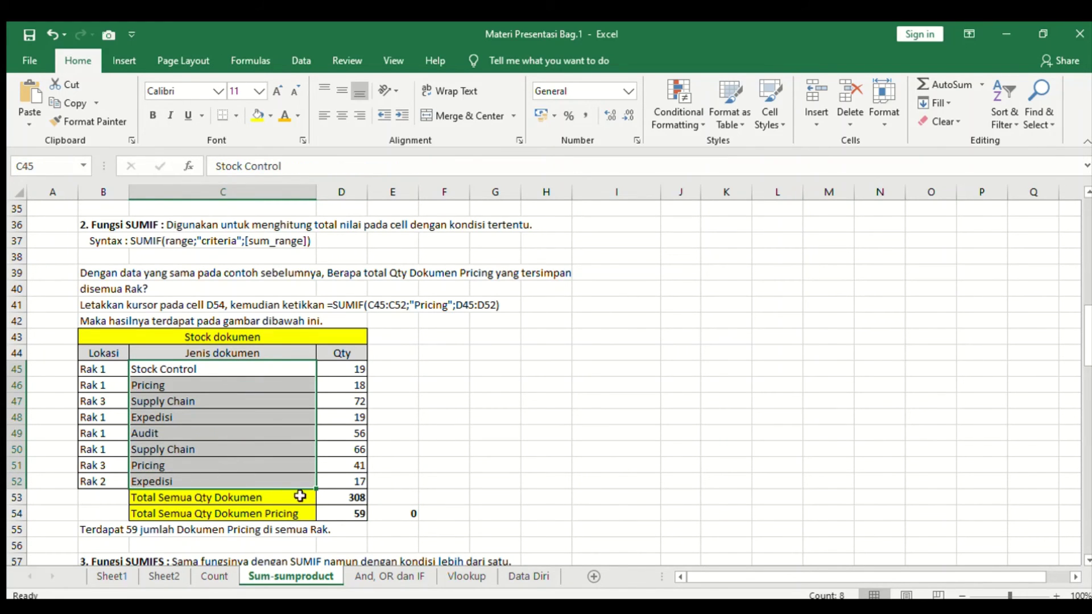
Restore the space in the criterion of the SUMIF formula in E54 so it reads "stock Control"
click(398, 515)
click(332, 167)
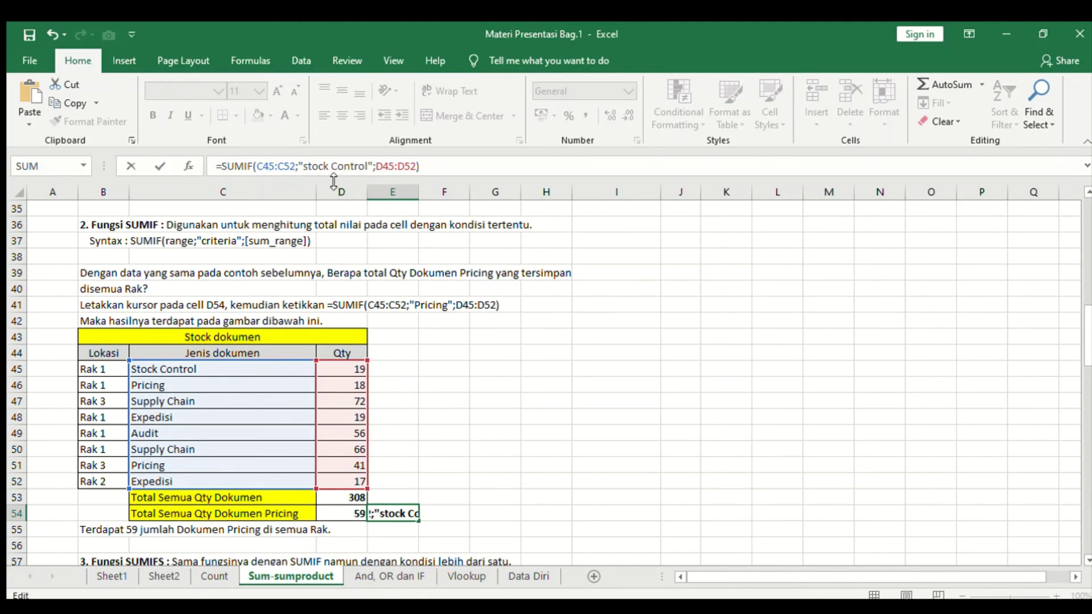
key(Return)
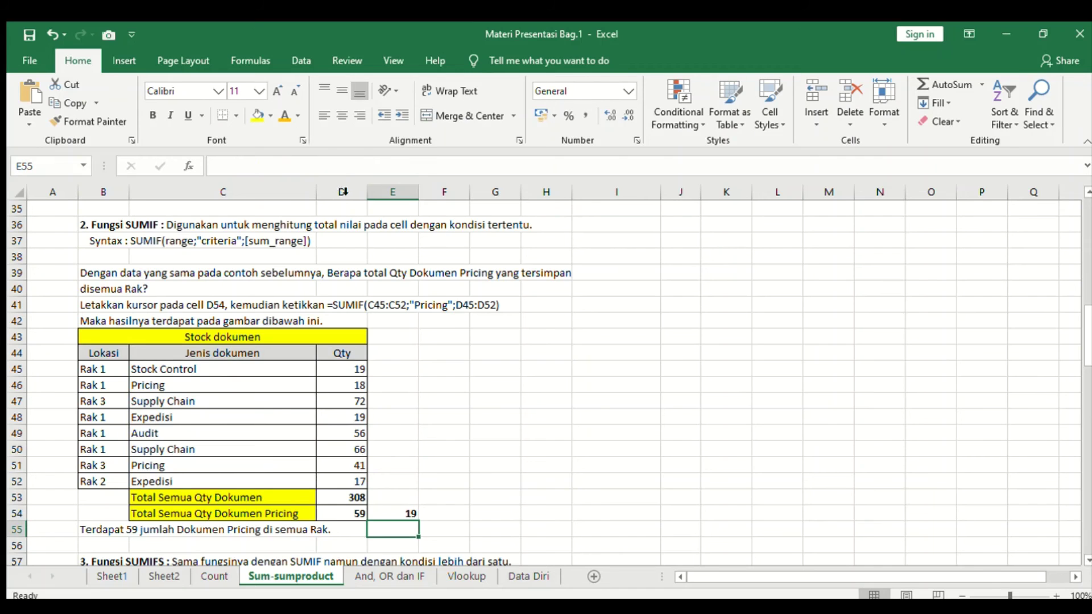
scroll(327, 262, down, 2)
scroll(327, 262, up, 1)
scroll(327, 263, up, 1)
Replace the criterion of the SUMIF formula in E54 with "audit"
click(402, 512)
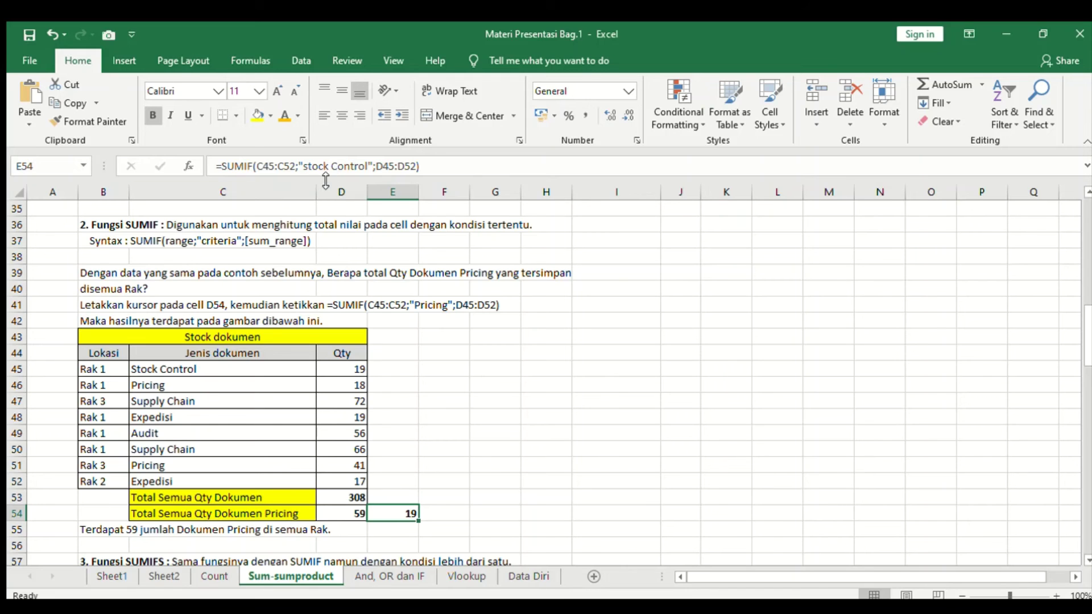
click(371, 166)
key(BackSpace)
key(BackSpace)
key(BackSpace)
key(BackSpace)
key(BackSpace)
key(BackSpace)
key(BackSpace)
key(BackSpace)
key(BackSpace)
key(BackSpace)
key(BackSpace)
key(BackSpace)
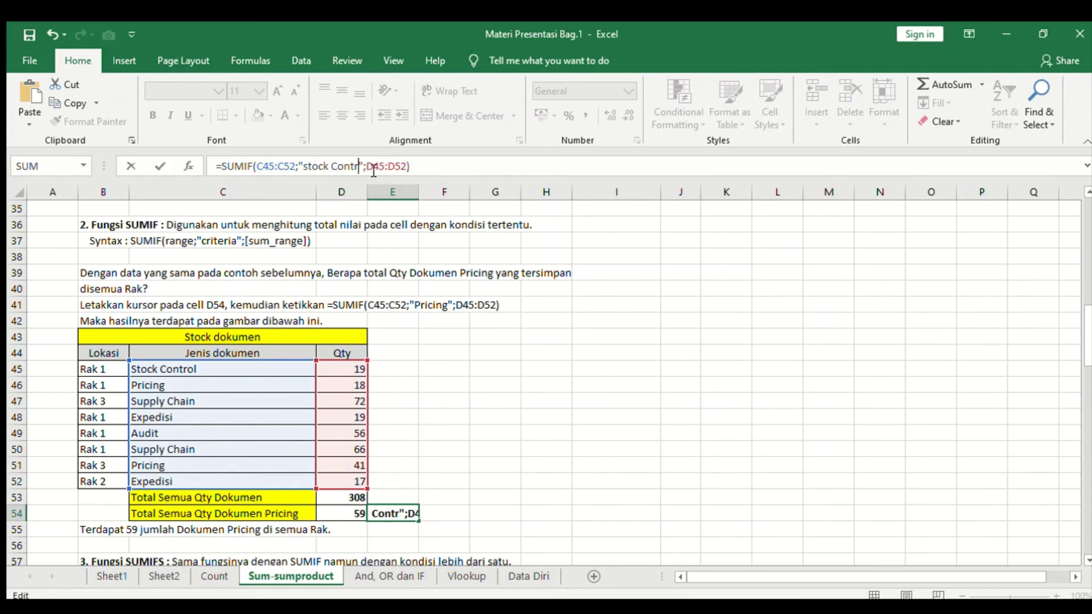
key(BackSpace)
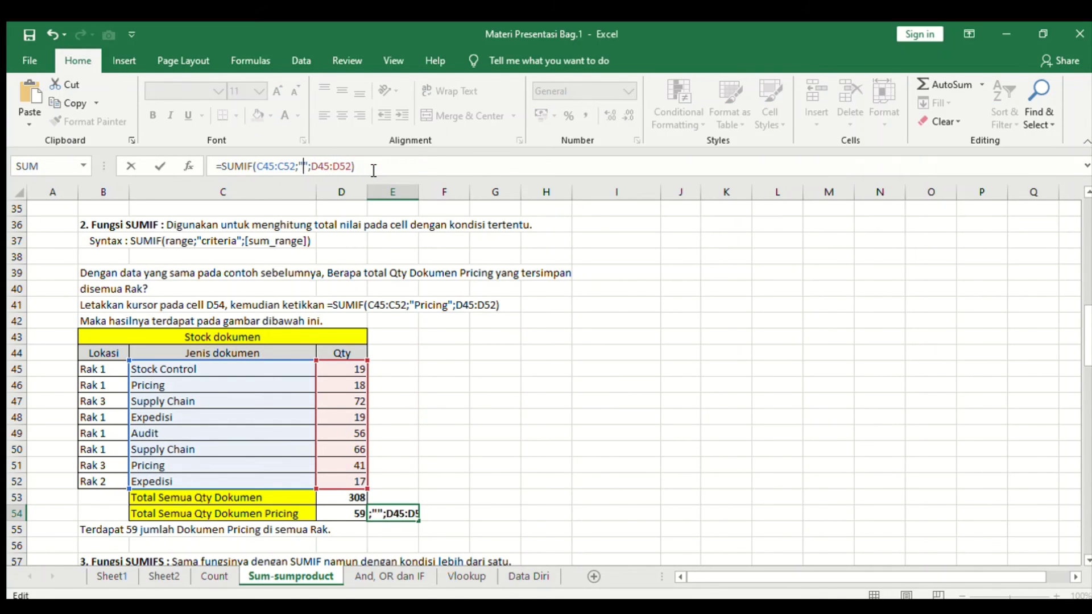
text(audit)
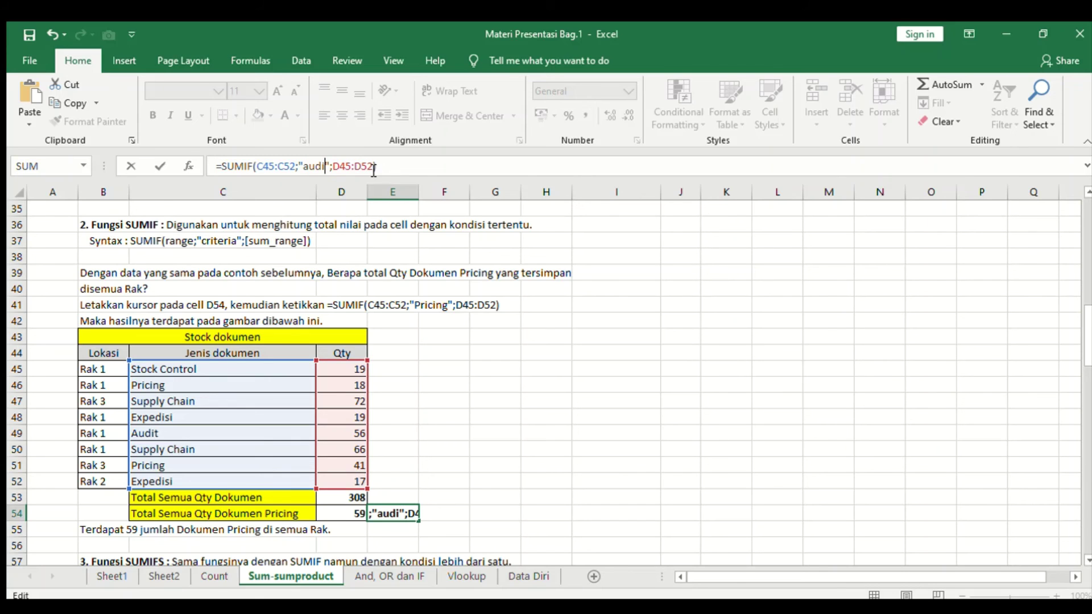
key(Return)
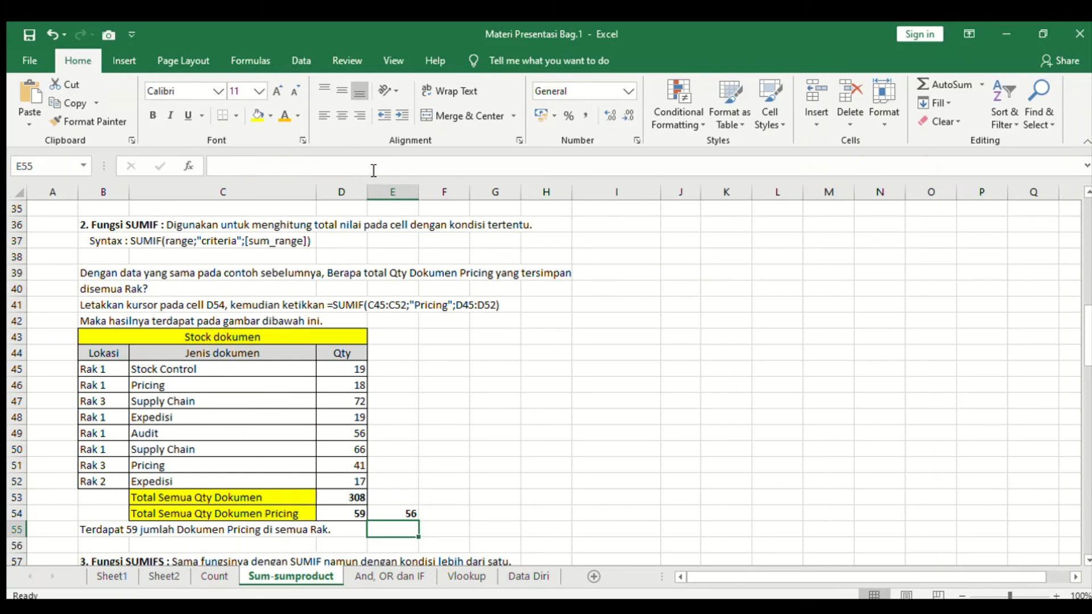
Compare the SUMIF result in E54 with the Audit row's Qty, and review the Qty range D45:D52 against the Pricing total in D54
click(178, 434)
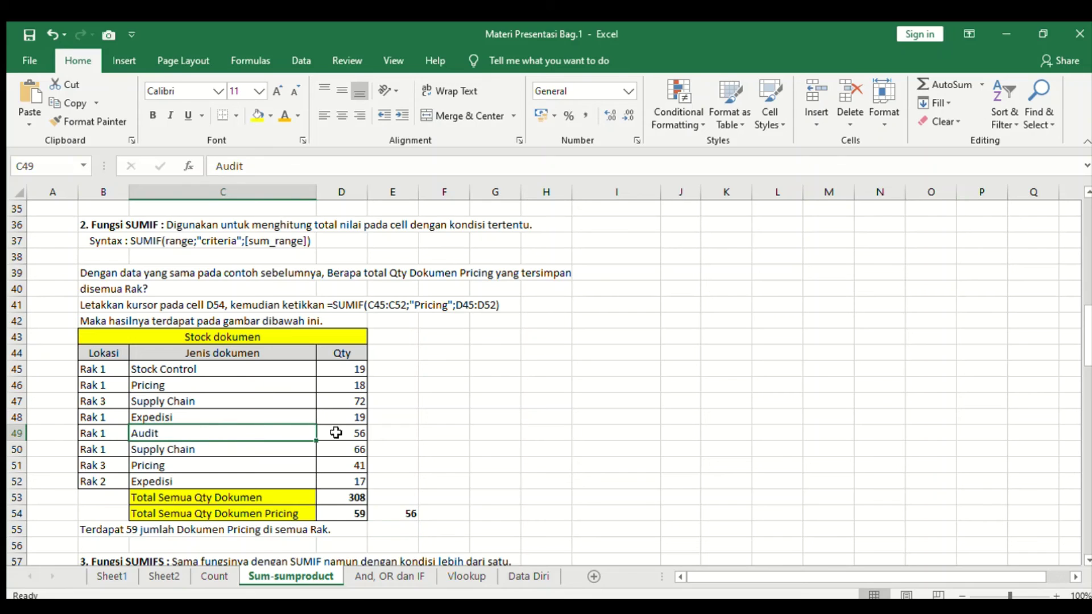
click(348, 432)
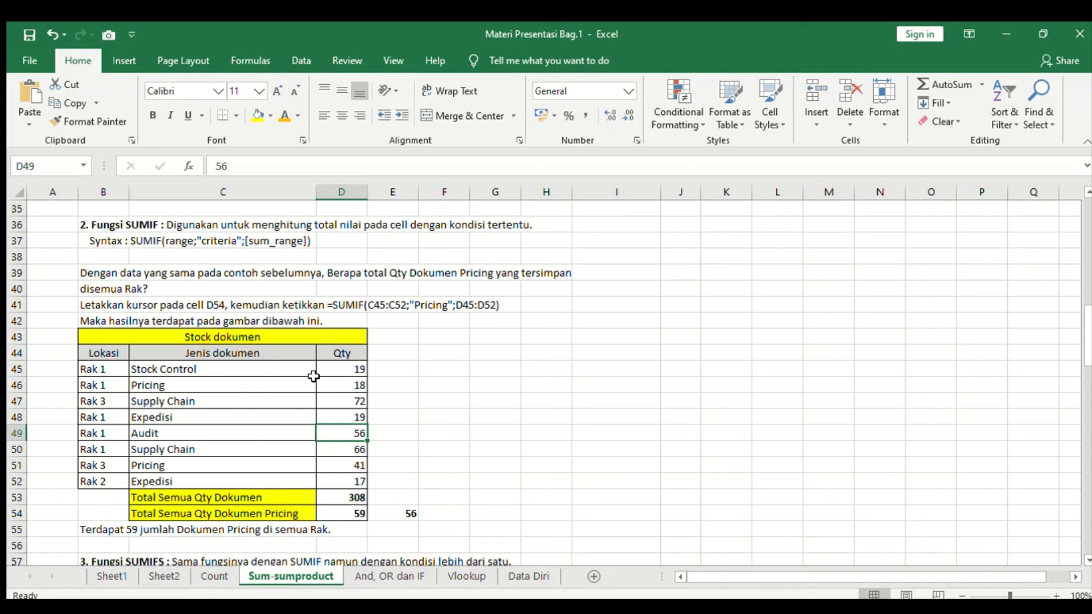
drag(343, 368, 348, 480)
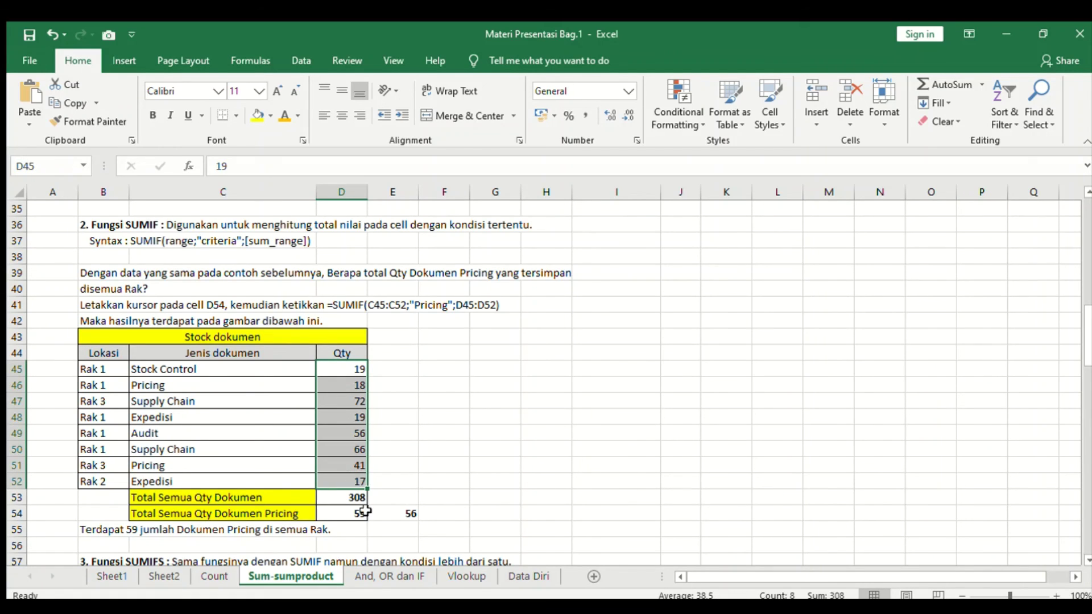
click(395, 516)
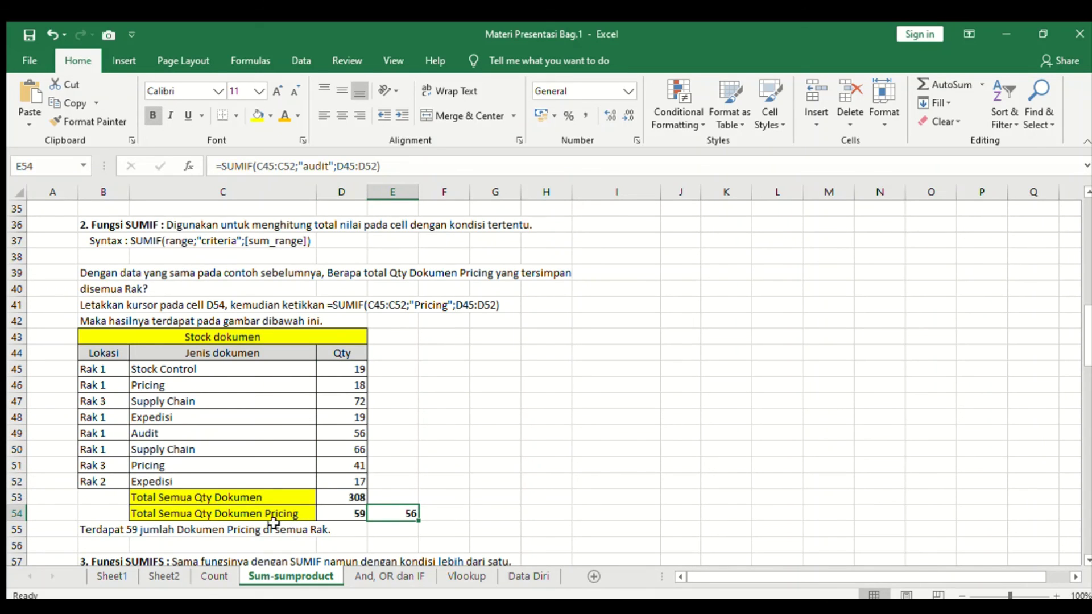
click(341, 513)
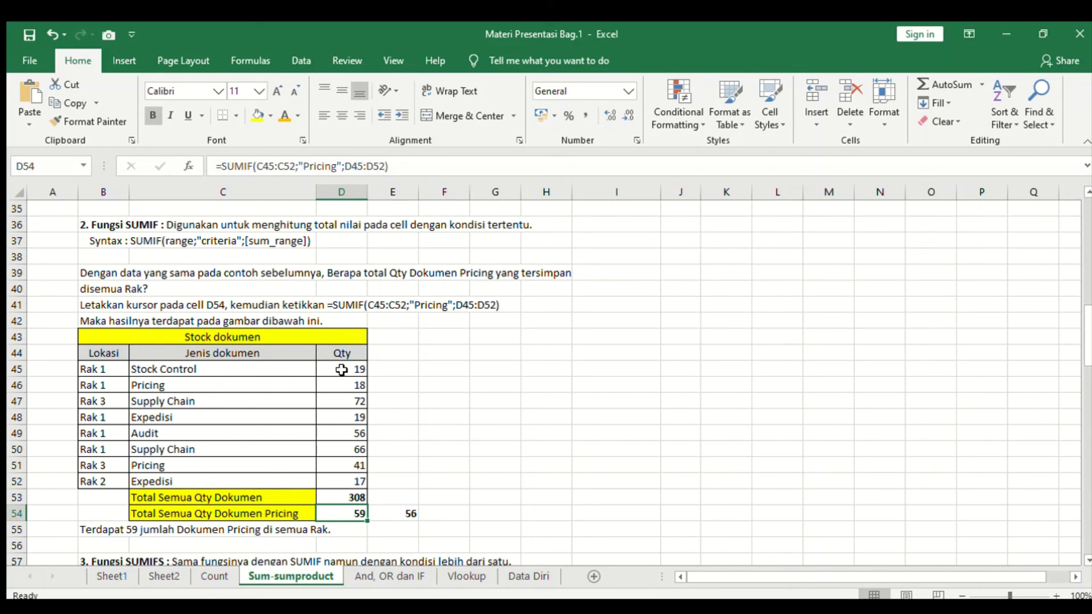
click(350, 387)
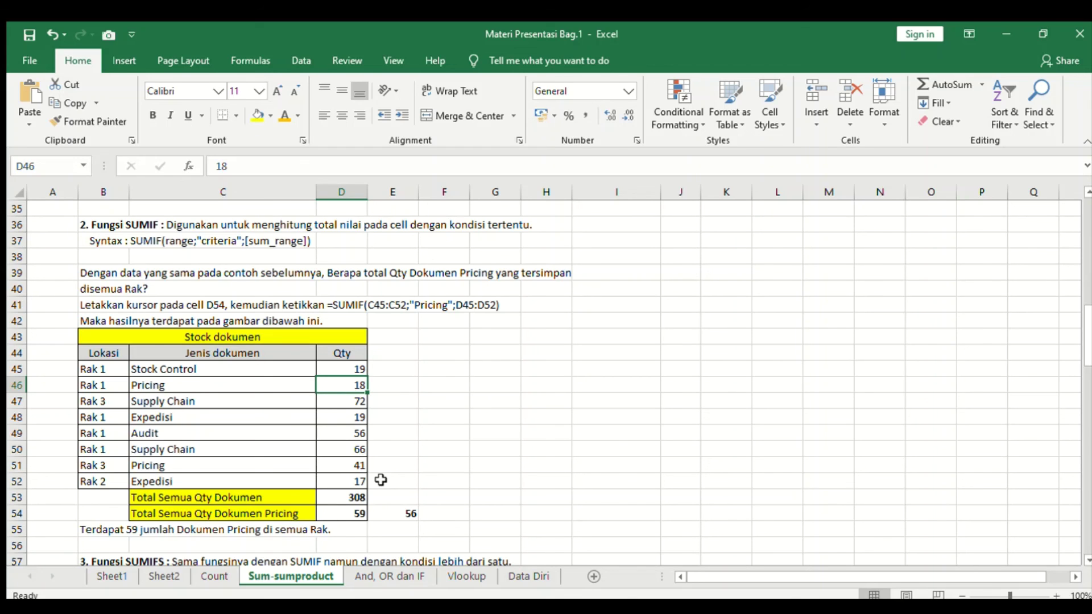
Switch from the Sum-sumproduct sheet to the closing message on Sheet2
click(215, 575)
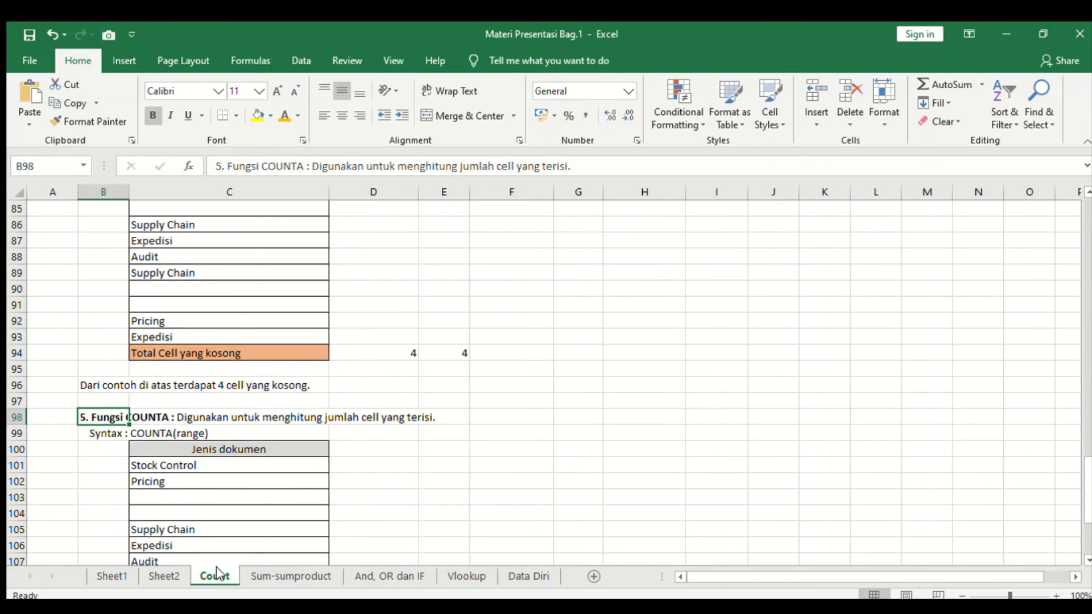
click(159, 577)
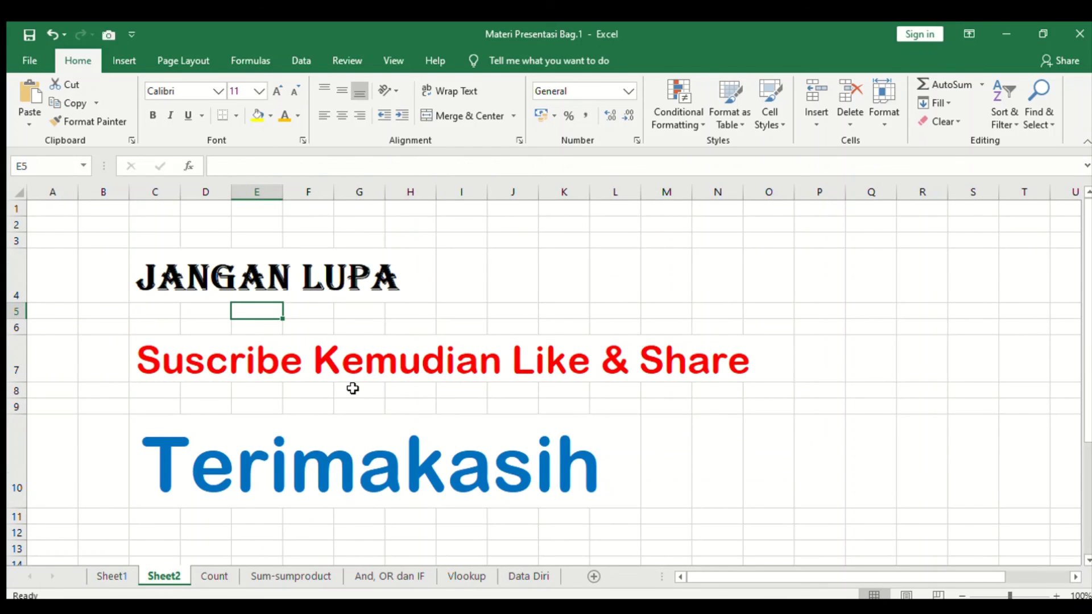